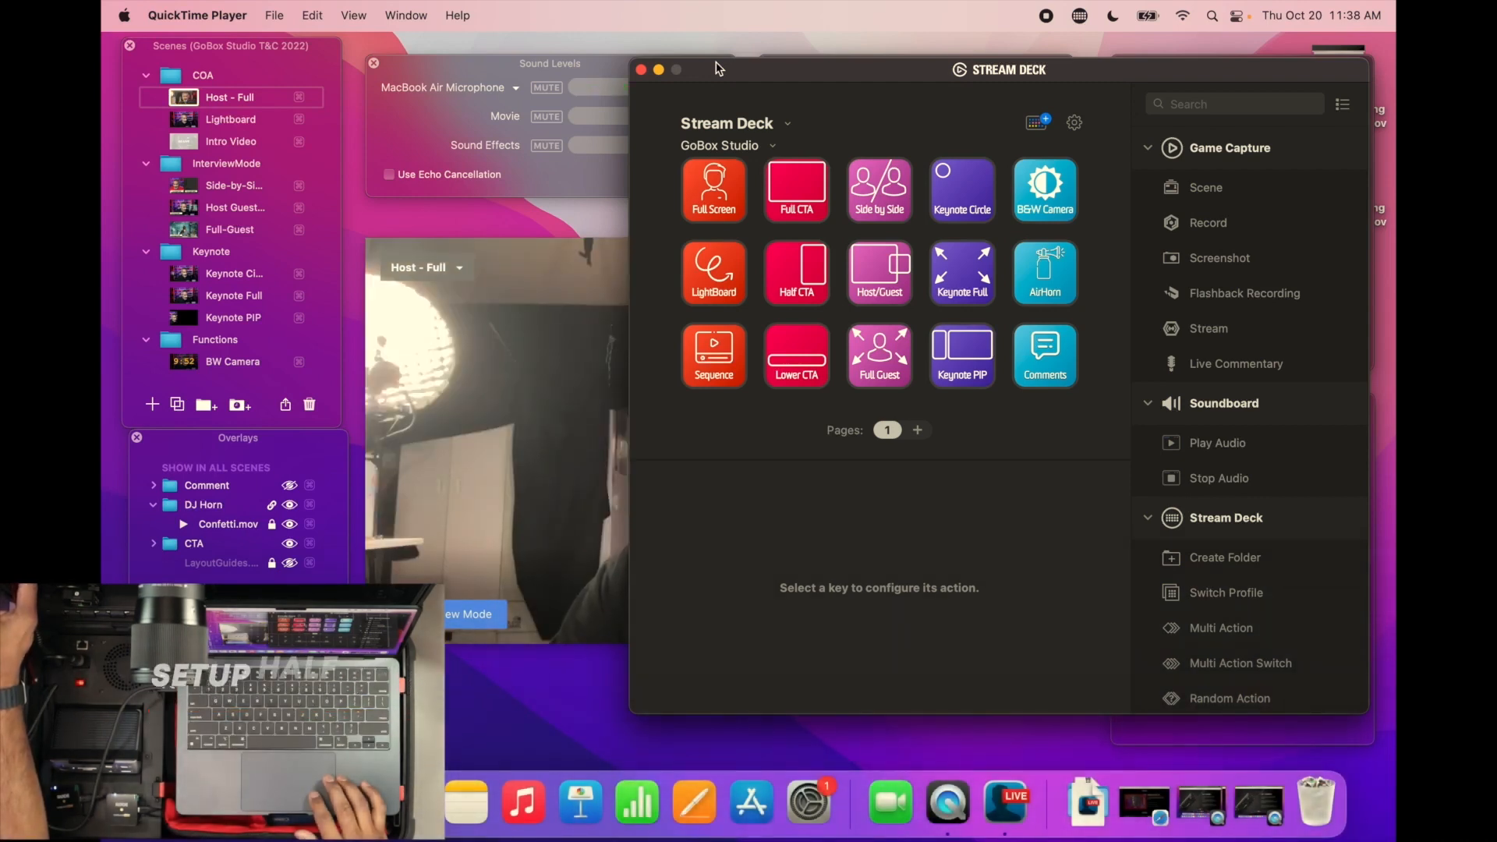
Move the Stream Deck window aside and place the live preview window between the scene list and the camera effects
{"action": "left_click_drag", "start_coordinate": [718, 69], "coordinate": [1032, 226]}
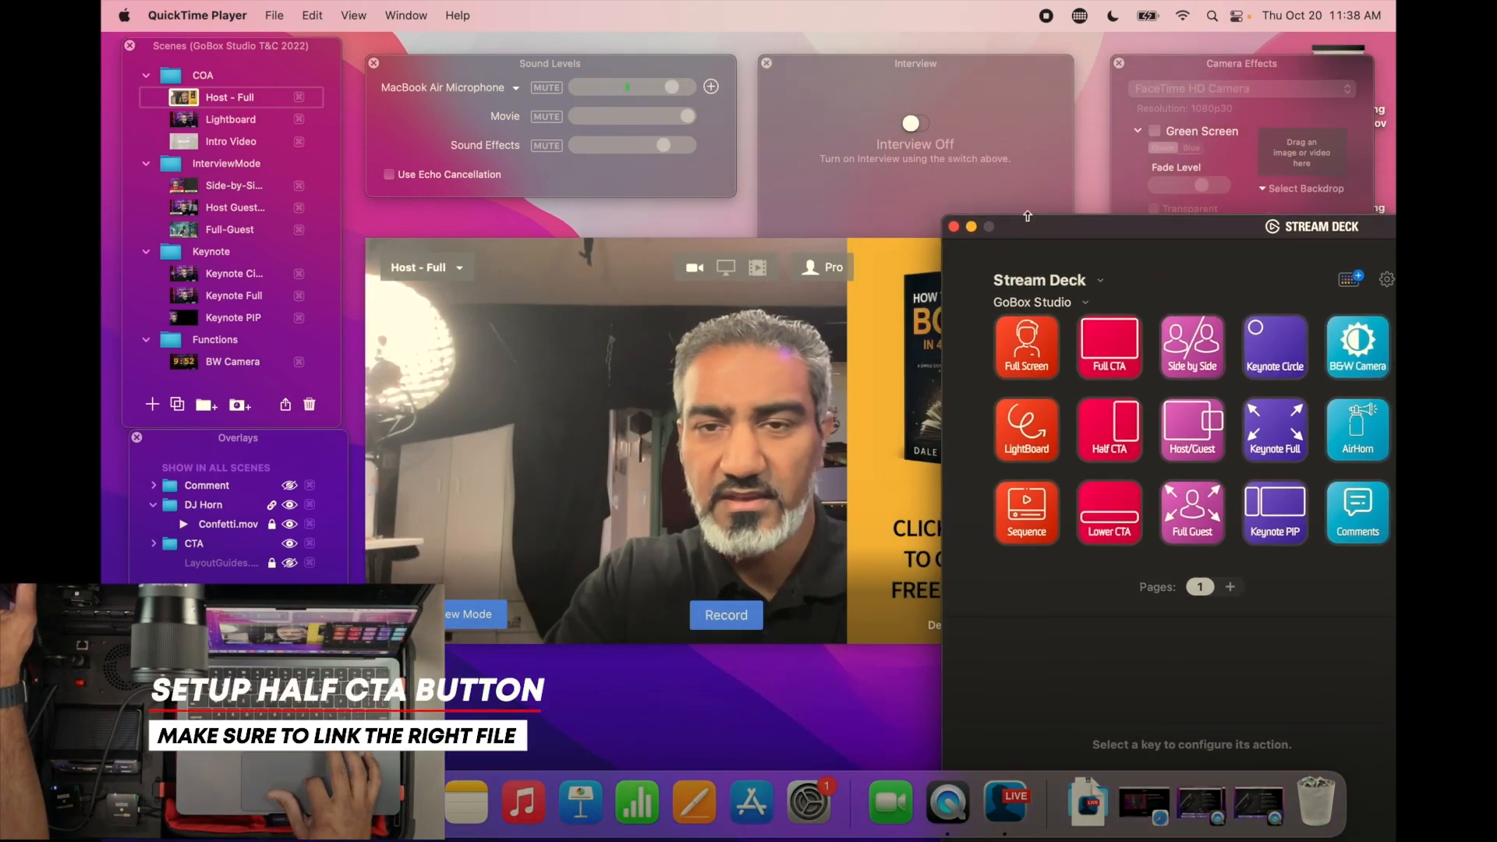
{"action": "left_click_drag", "start_coordinate": [917, 263], "coordinate": [806, 228]}
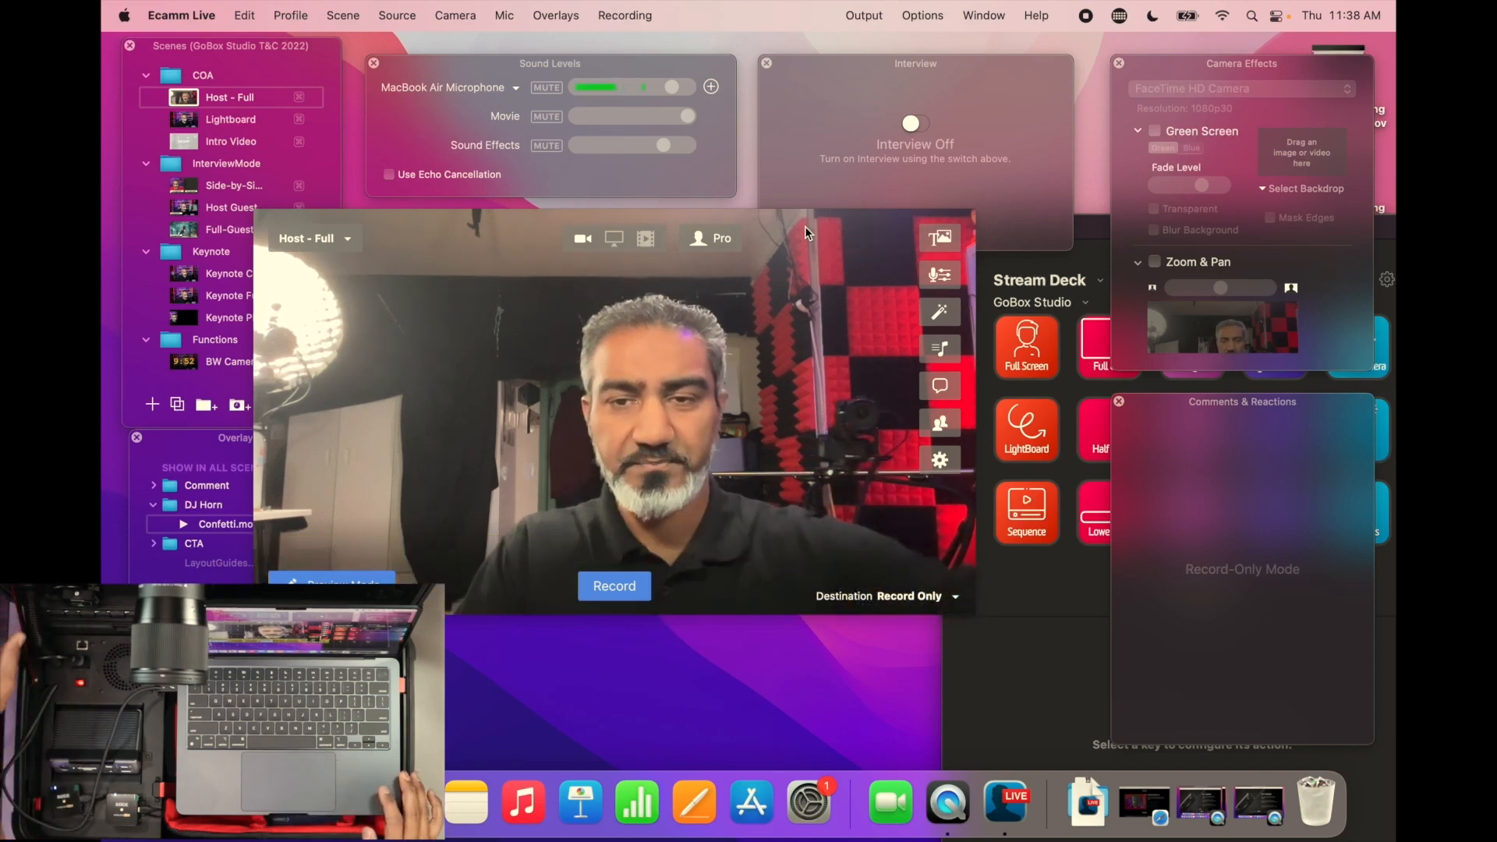
{"action": "mouse_move", "coordinate": [734, 245]}
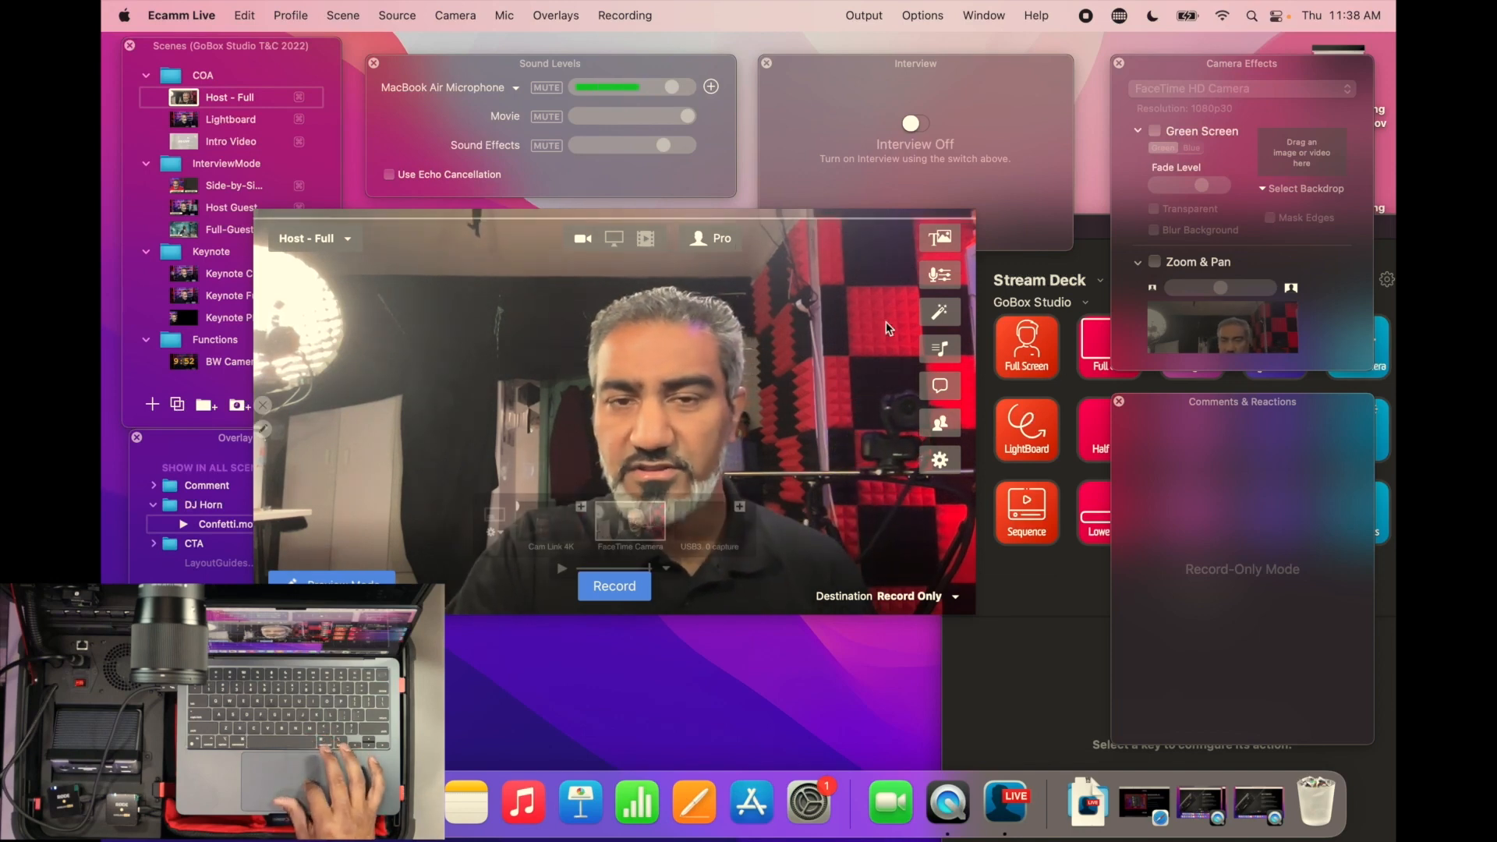
{"action": "left_click_drag", "start_coordinate": [780, 304], "coordinate": [858, 307]}
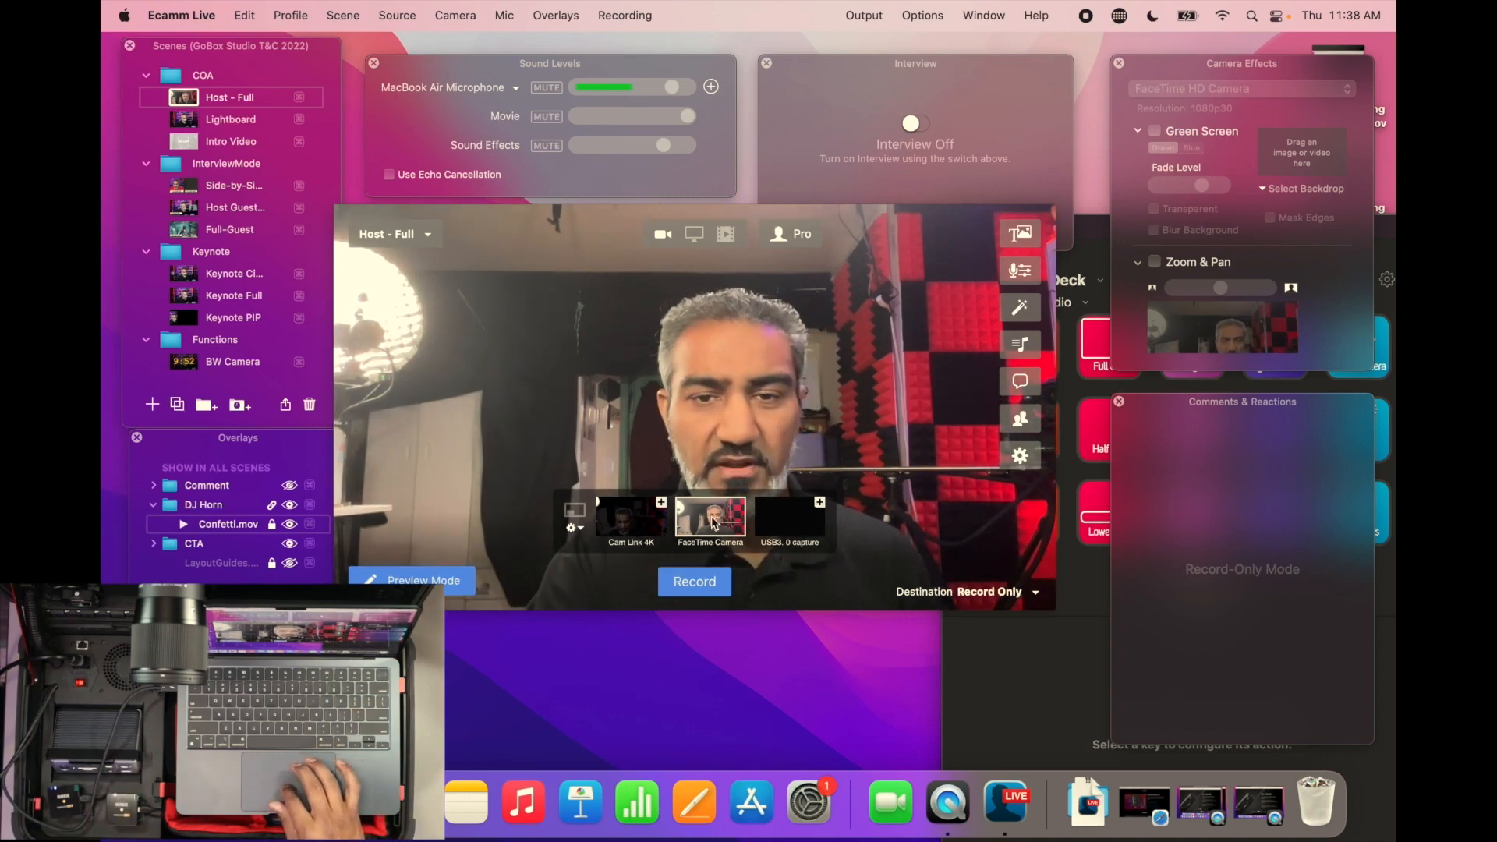
Set the camera of both the Host - Full and Lightboard scenes to Cam Link 4K
{"action": "left_click", "coordinate": [631, 521]}
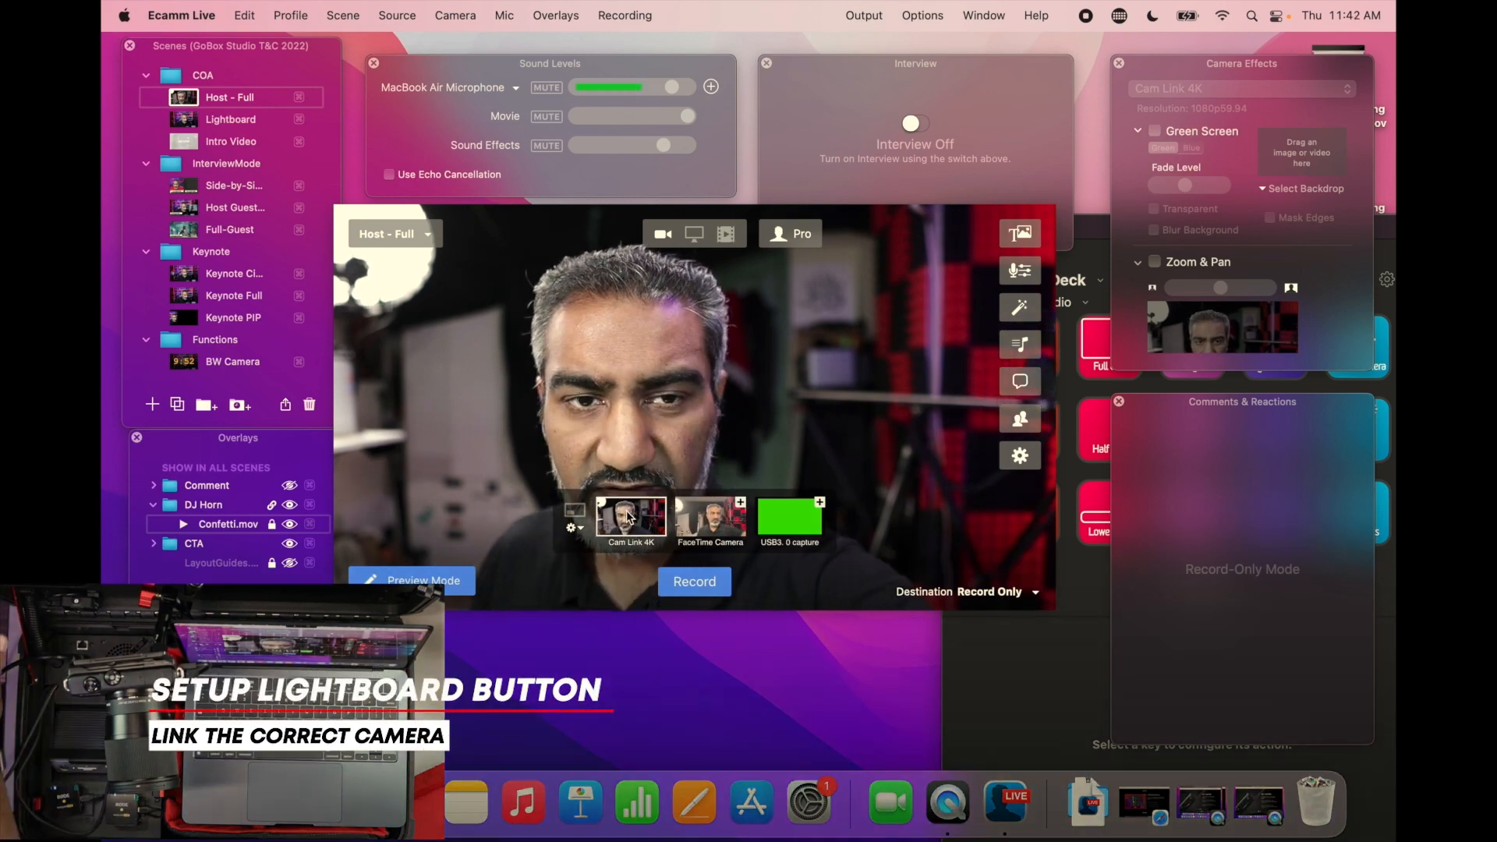
{"action": "key", "text": "Down"}
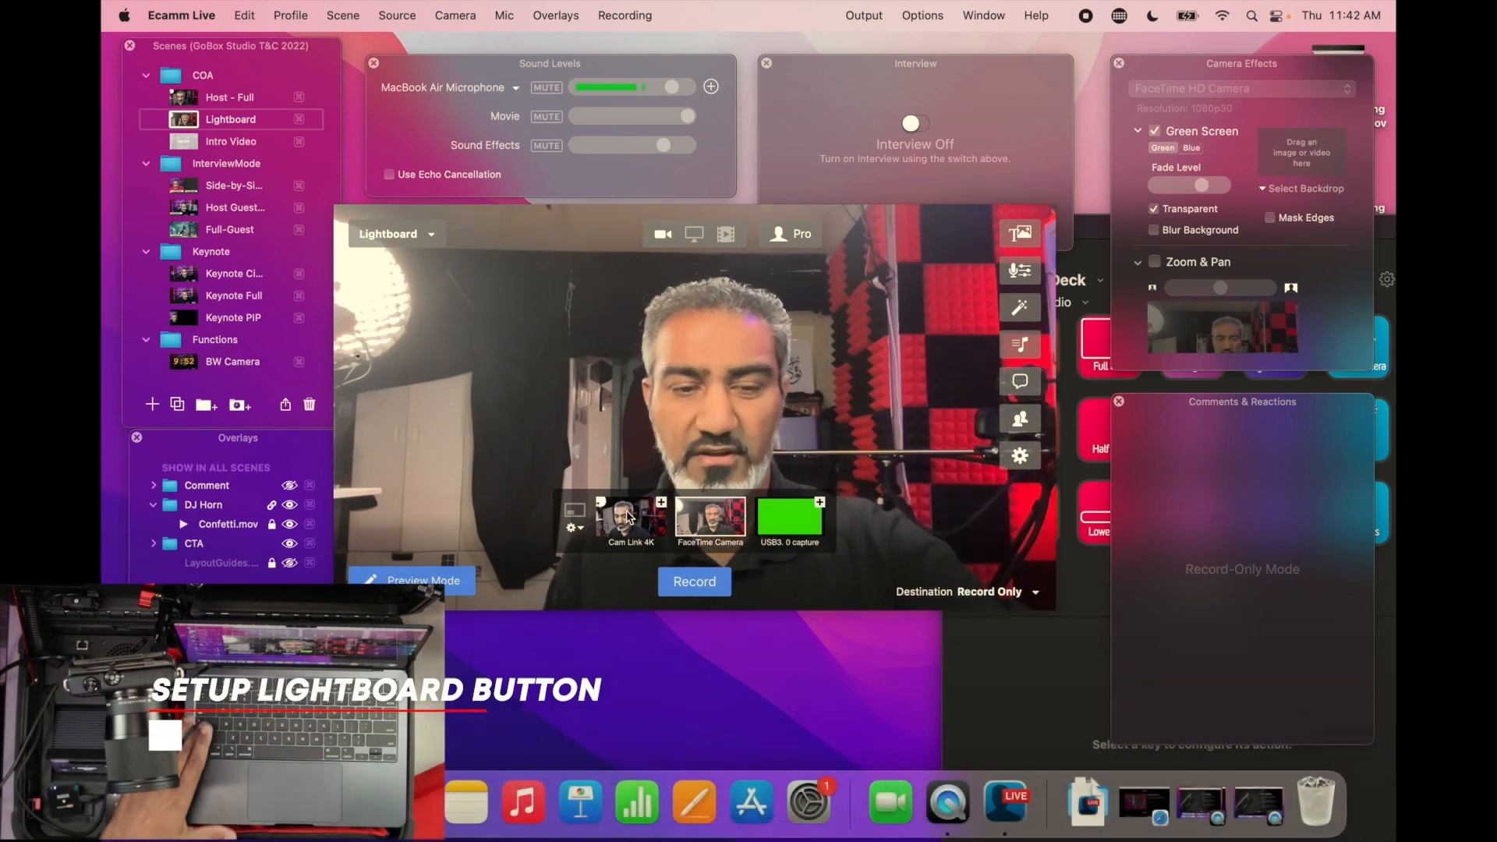
{"action": "left_click", "coordinate": [629, 517]}
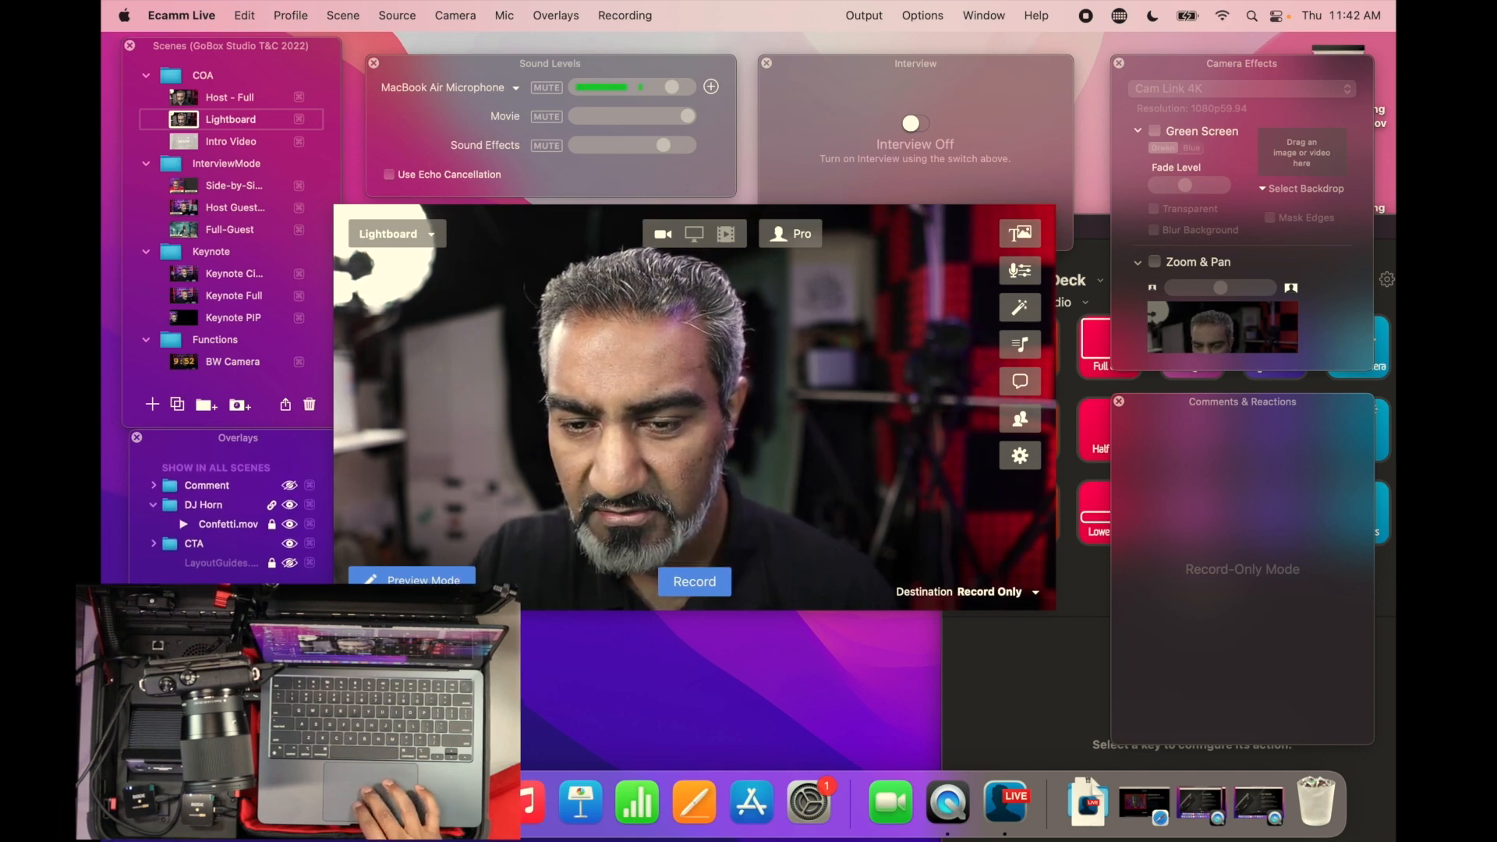
Set the camera of the Lightboard scene's video overlay to USB3. 0 capture
{"action": "left_click", "coordinate": [272, 627]}
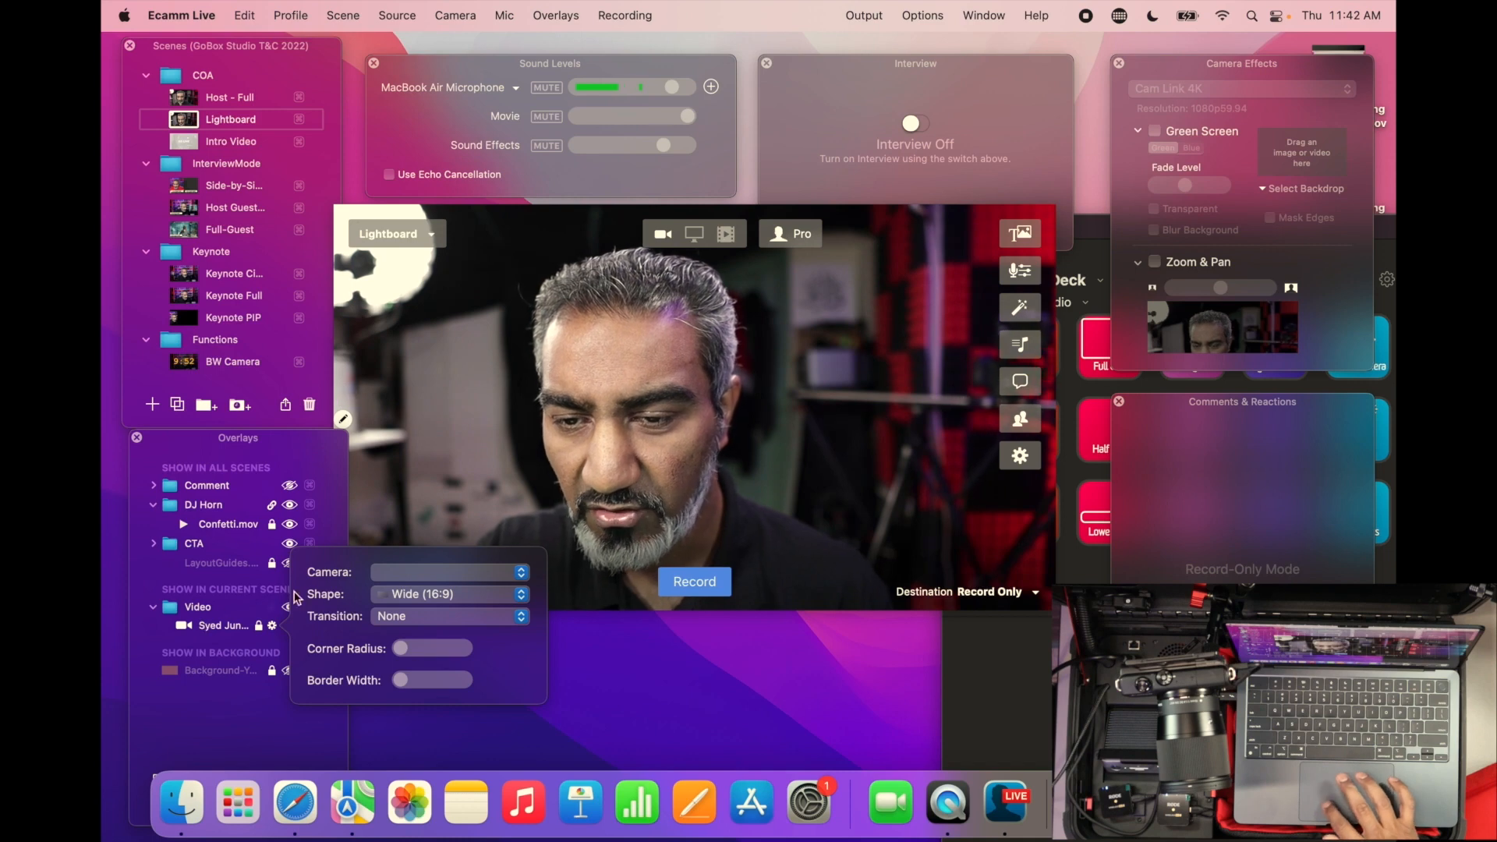
{"action": "left_click", "coordinate": [383, 575]}
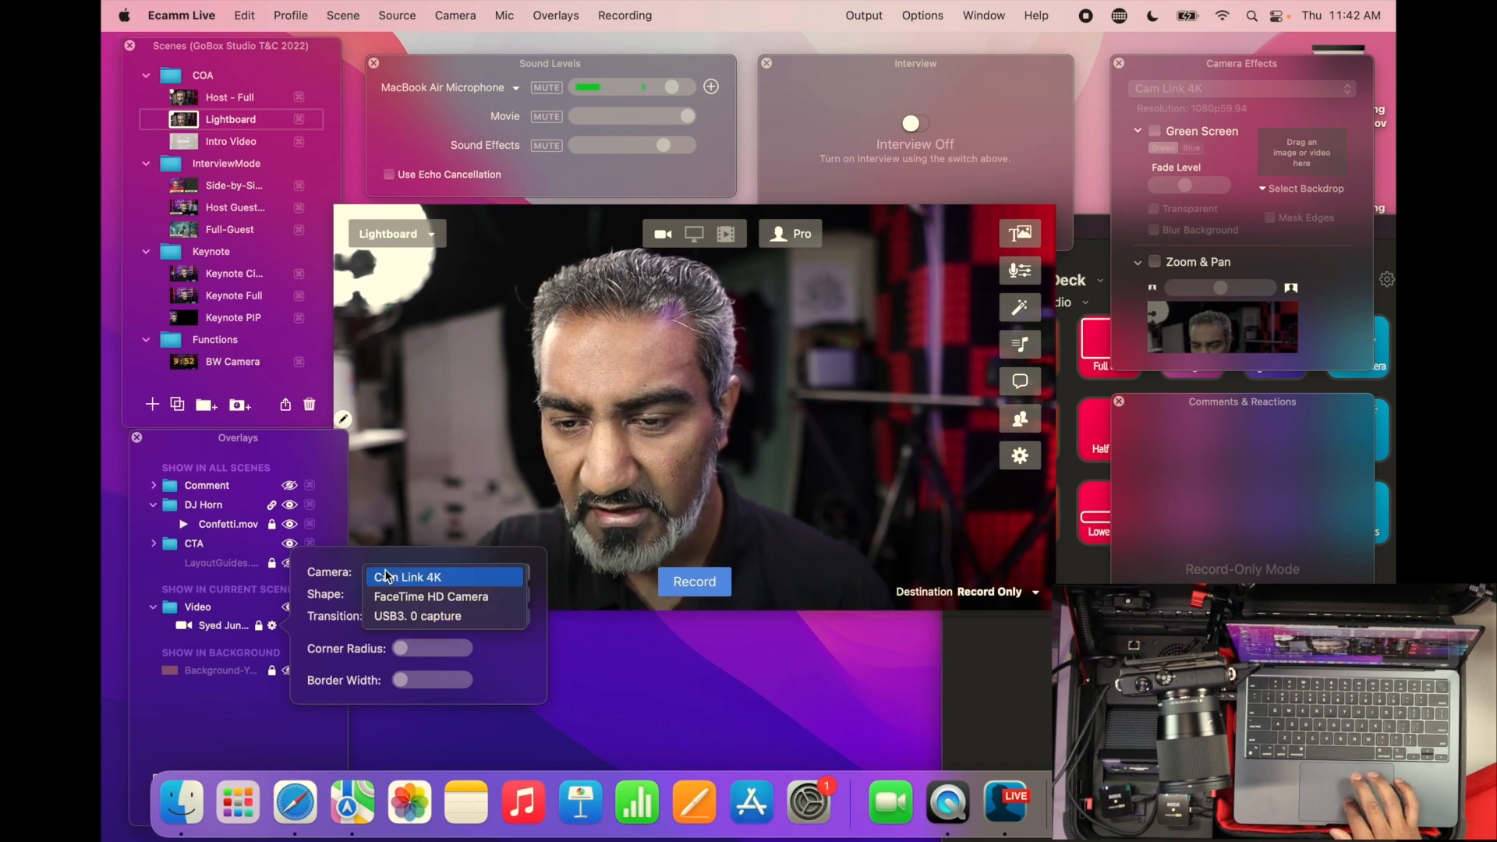
{"action": "left_click", "coordinate": [397, 614]}
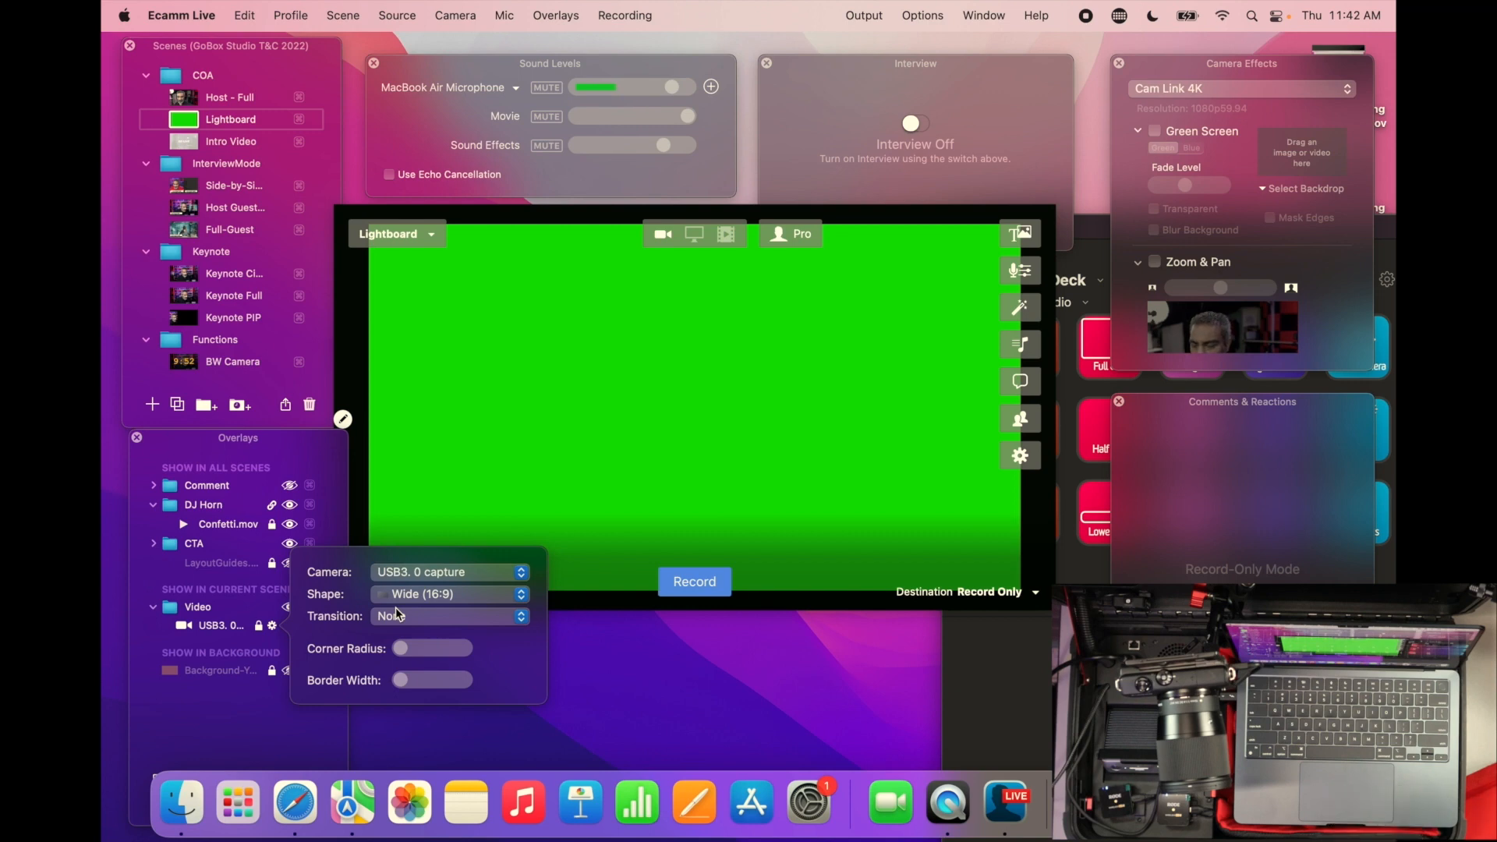
{"action": "left_click", "coordinate": [668, 519]}
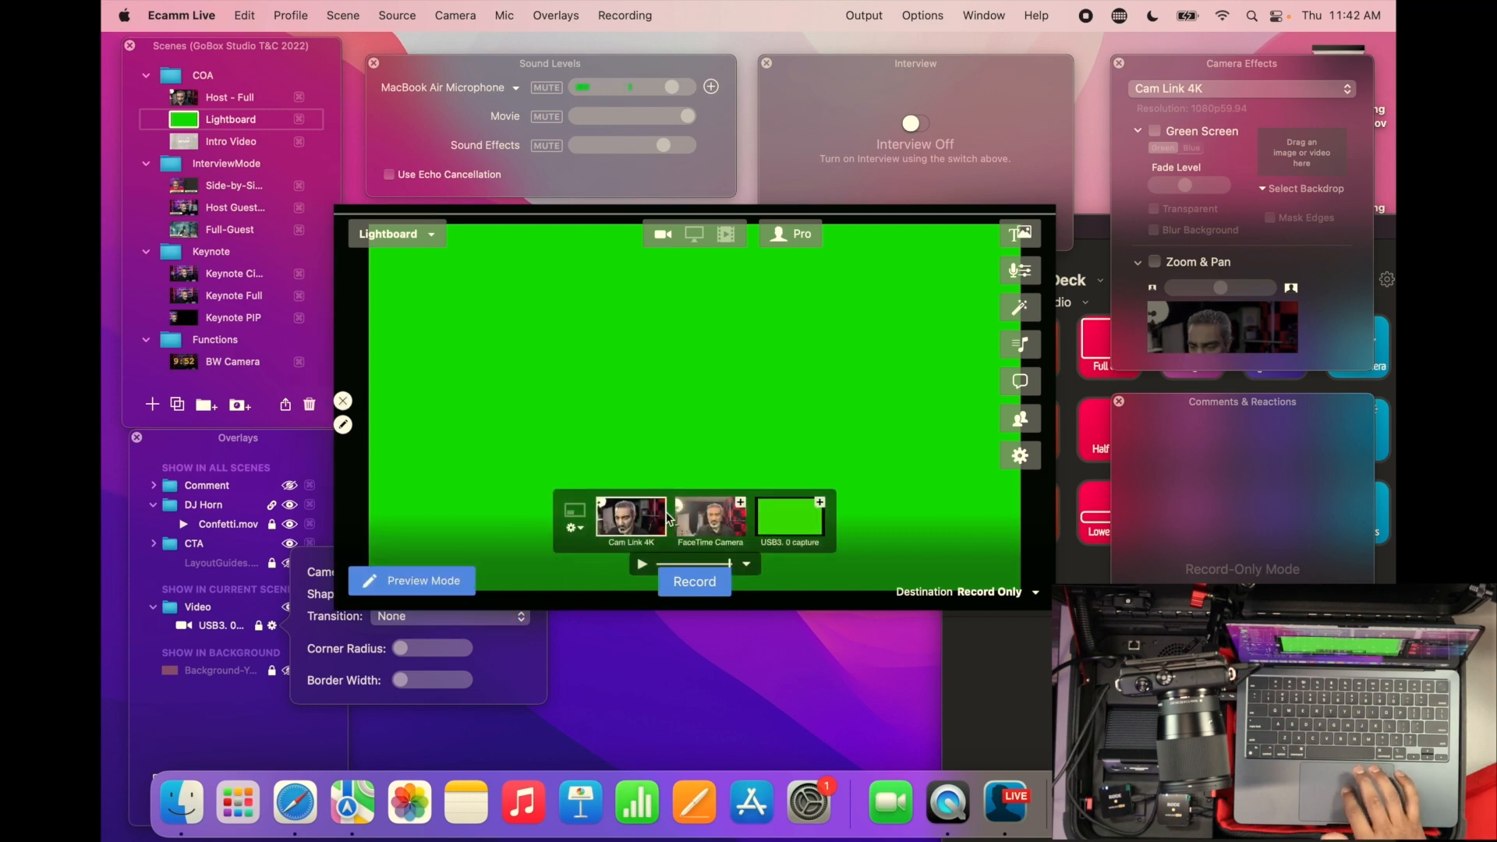
{"action": "left_click", "coordinate": [797, 446]}
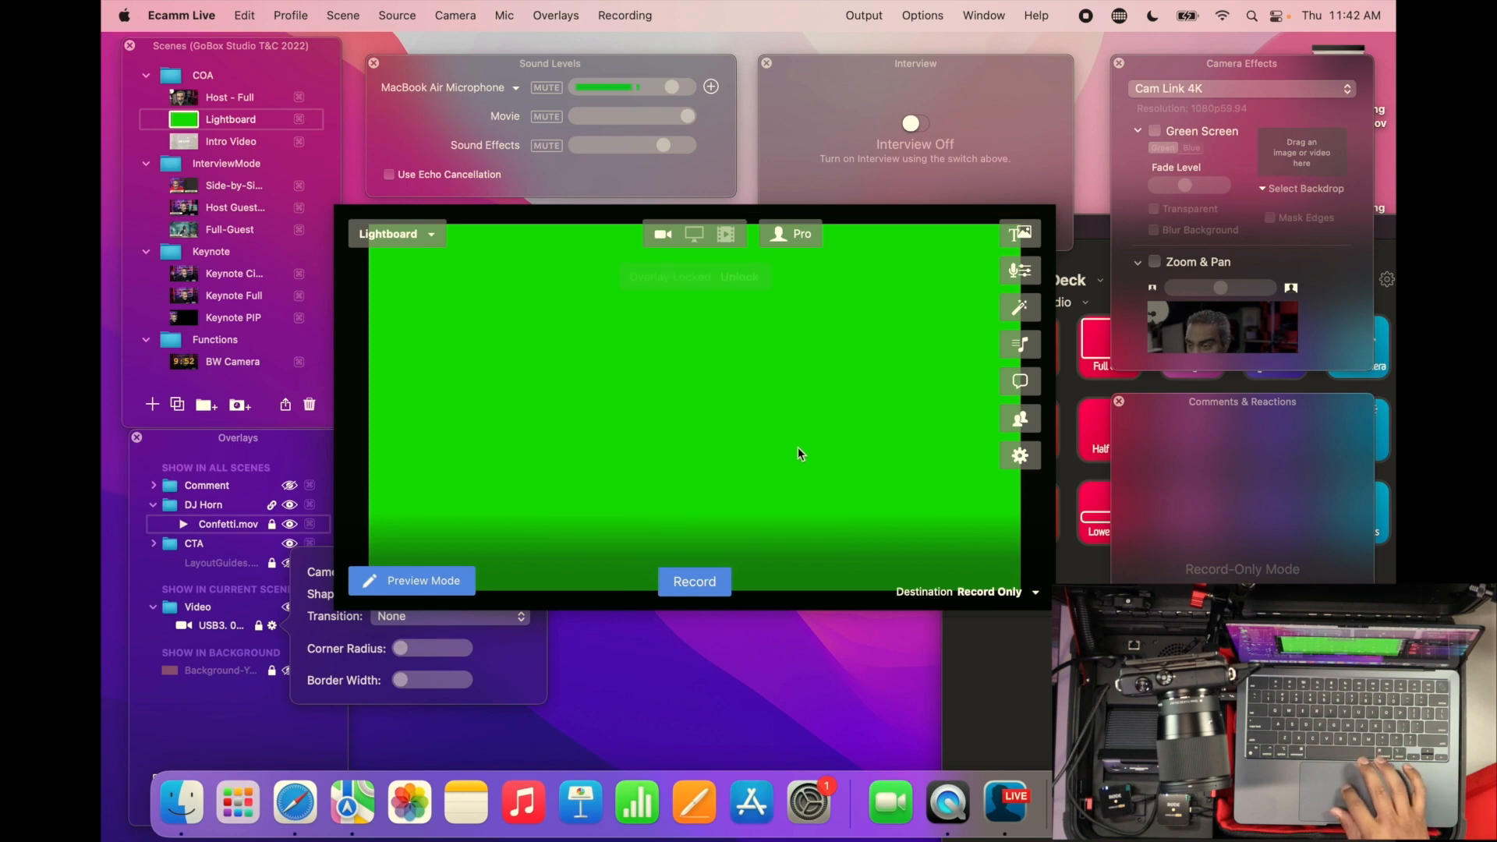
Key out the green background of the USB3. 0 capture camera with Green Screen, keeping Transparent enabled
{"action": "left_click", "coordinate": [1241, 90]}
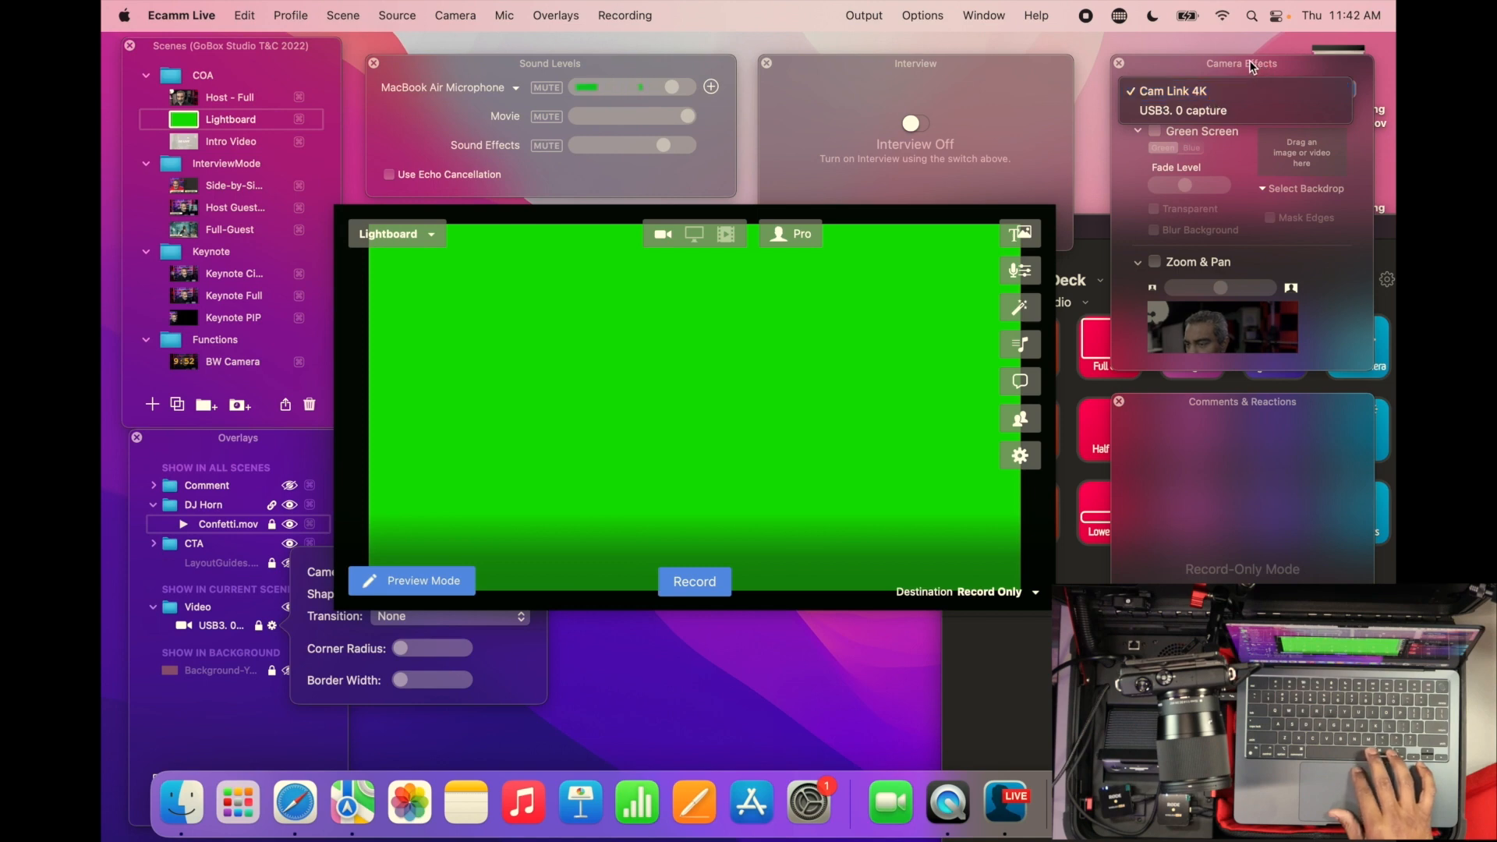
{"action": "left_click", "coordinate": [1206, 111]}
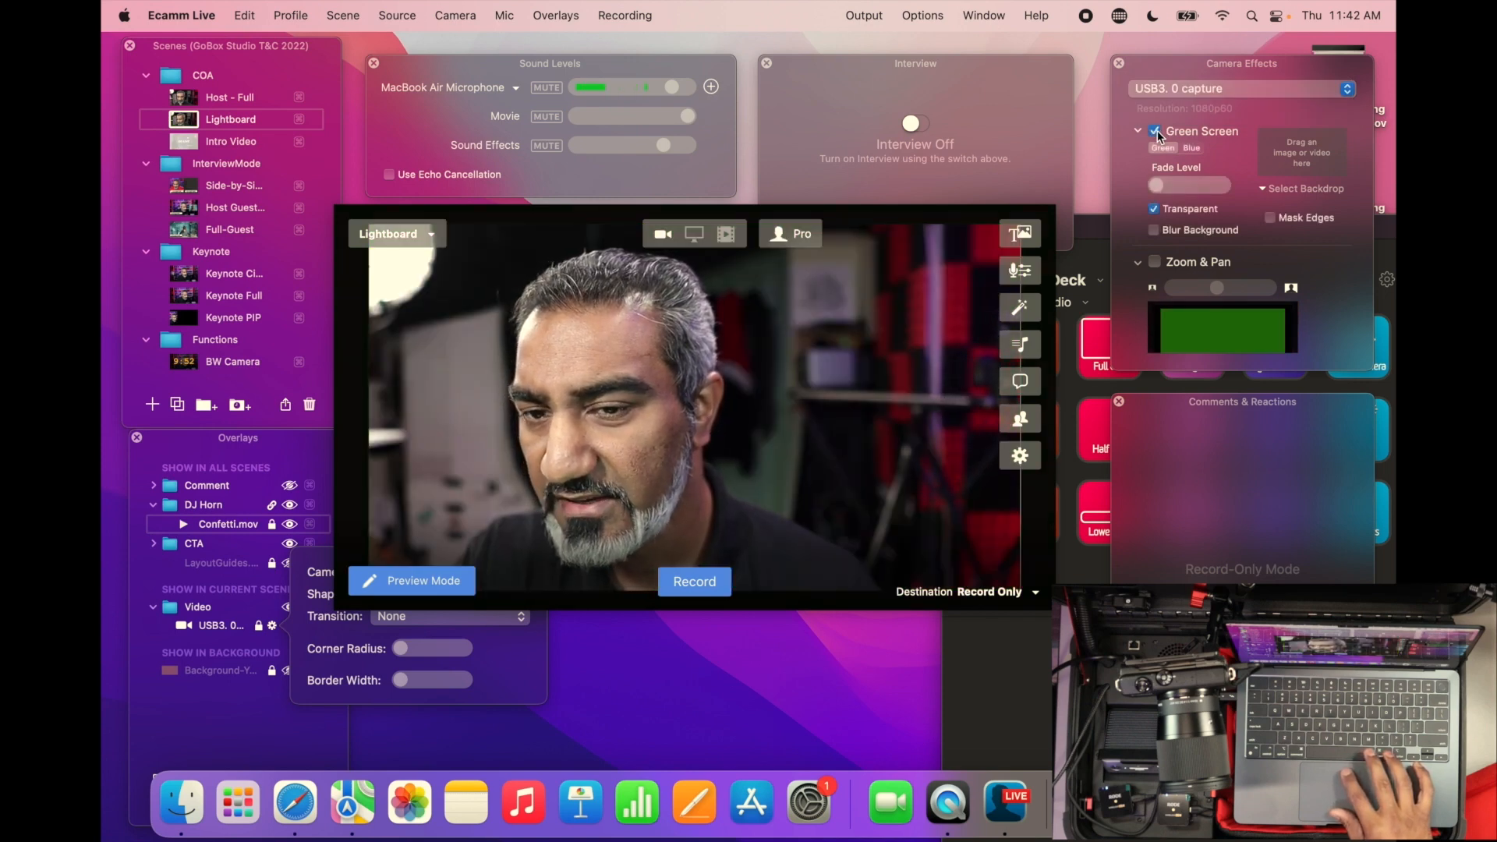
{"action": "left_click", "coordinate": [1156, 132]}
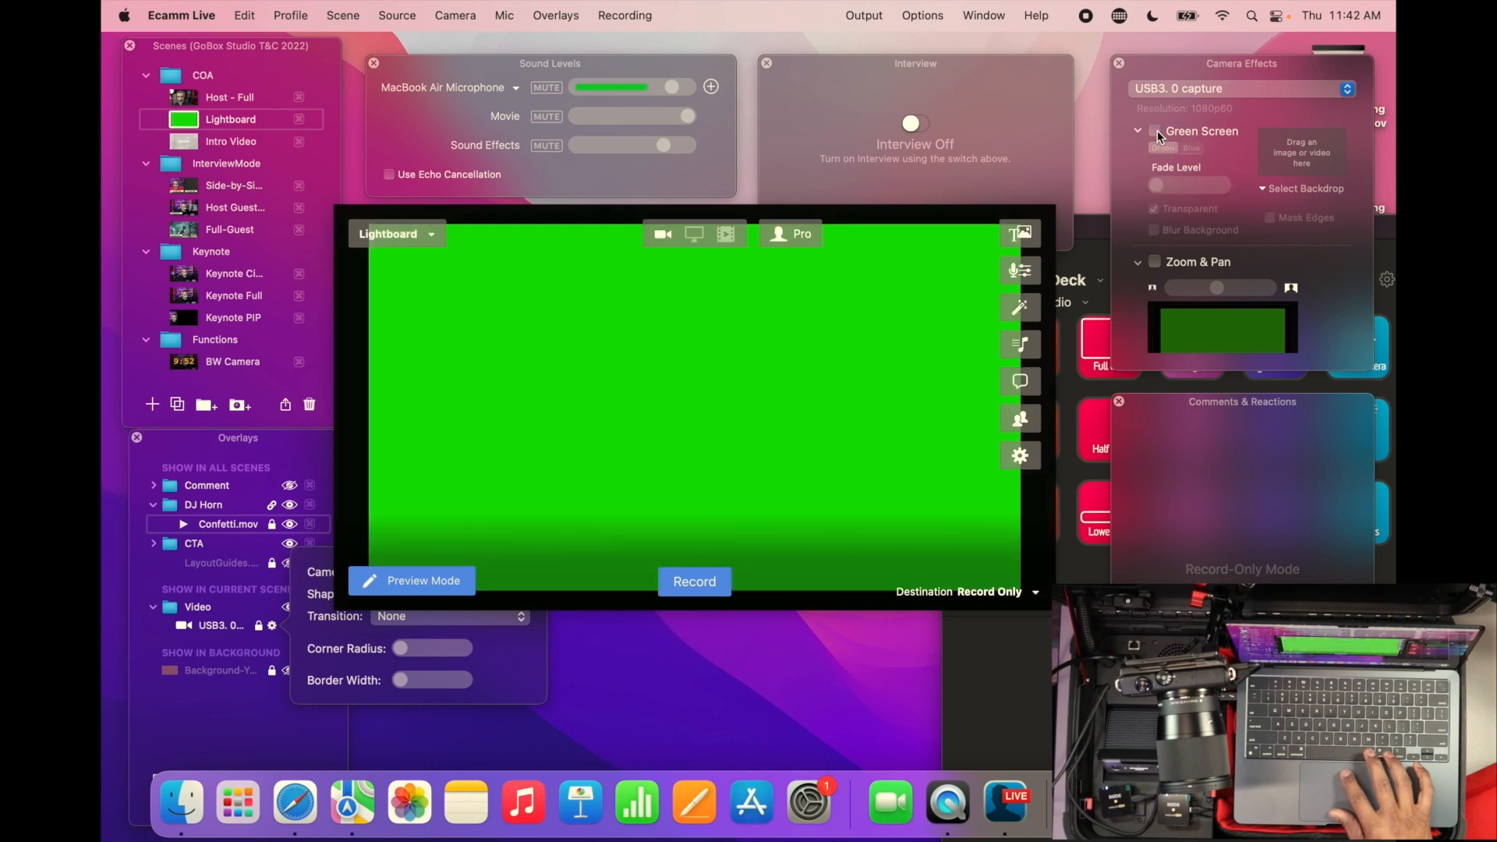
{"action": "left_click", "coordinate": [1156, 131]}
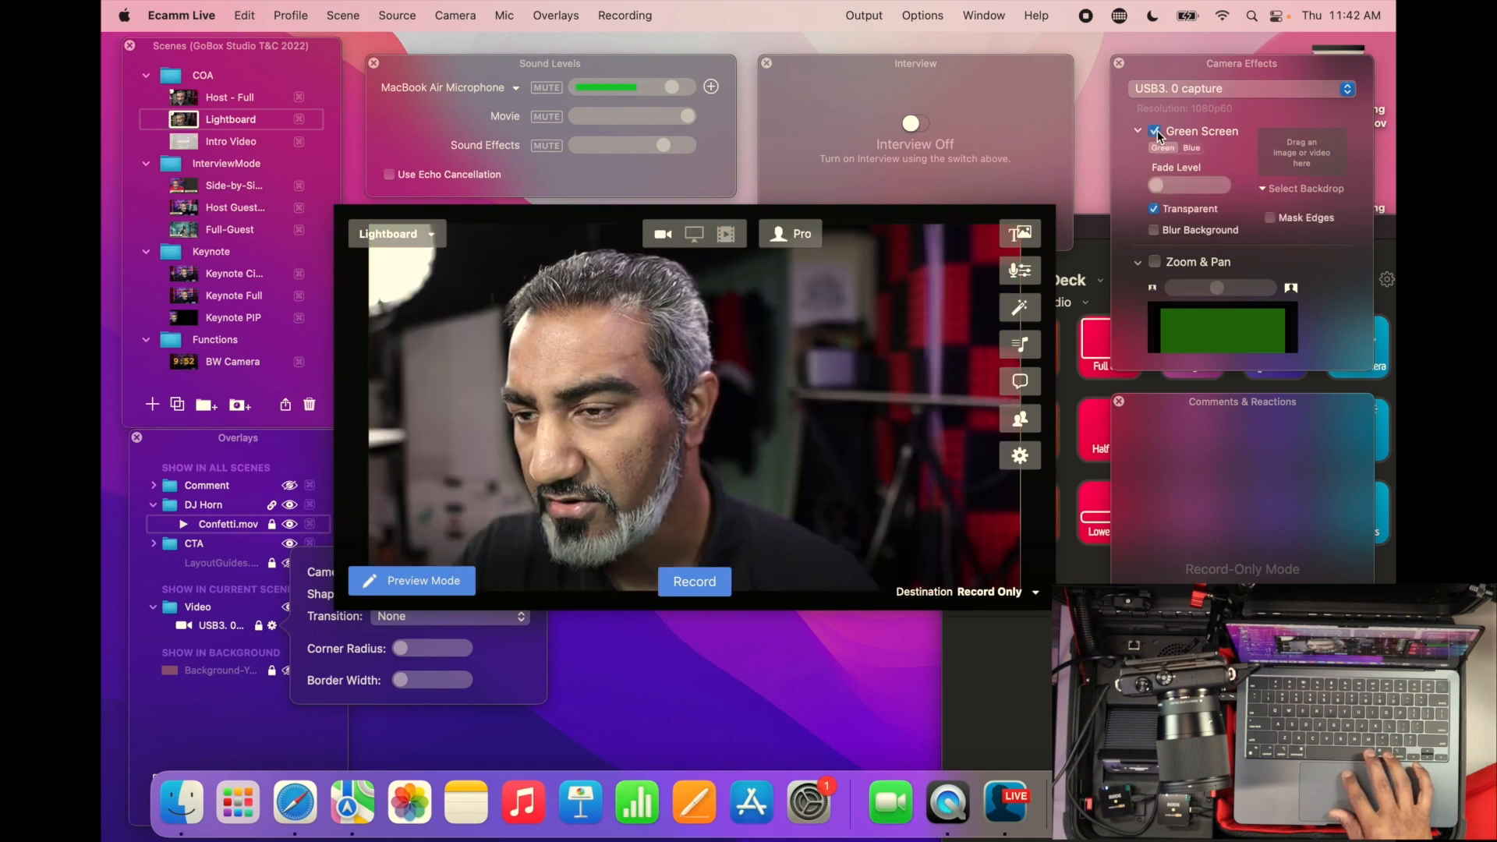
{"action": "scroll", "coordinate": [1184, 254], "scroll_direction": "down", "scroll_amount": 3}
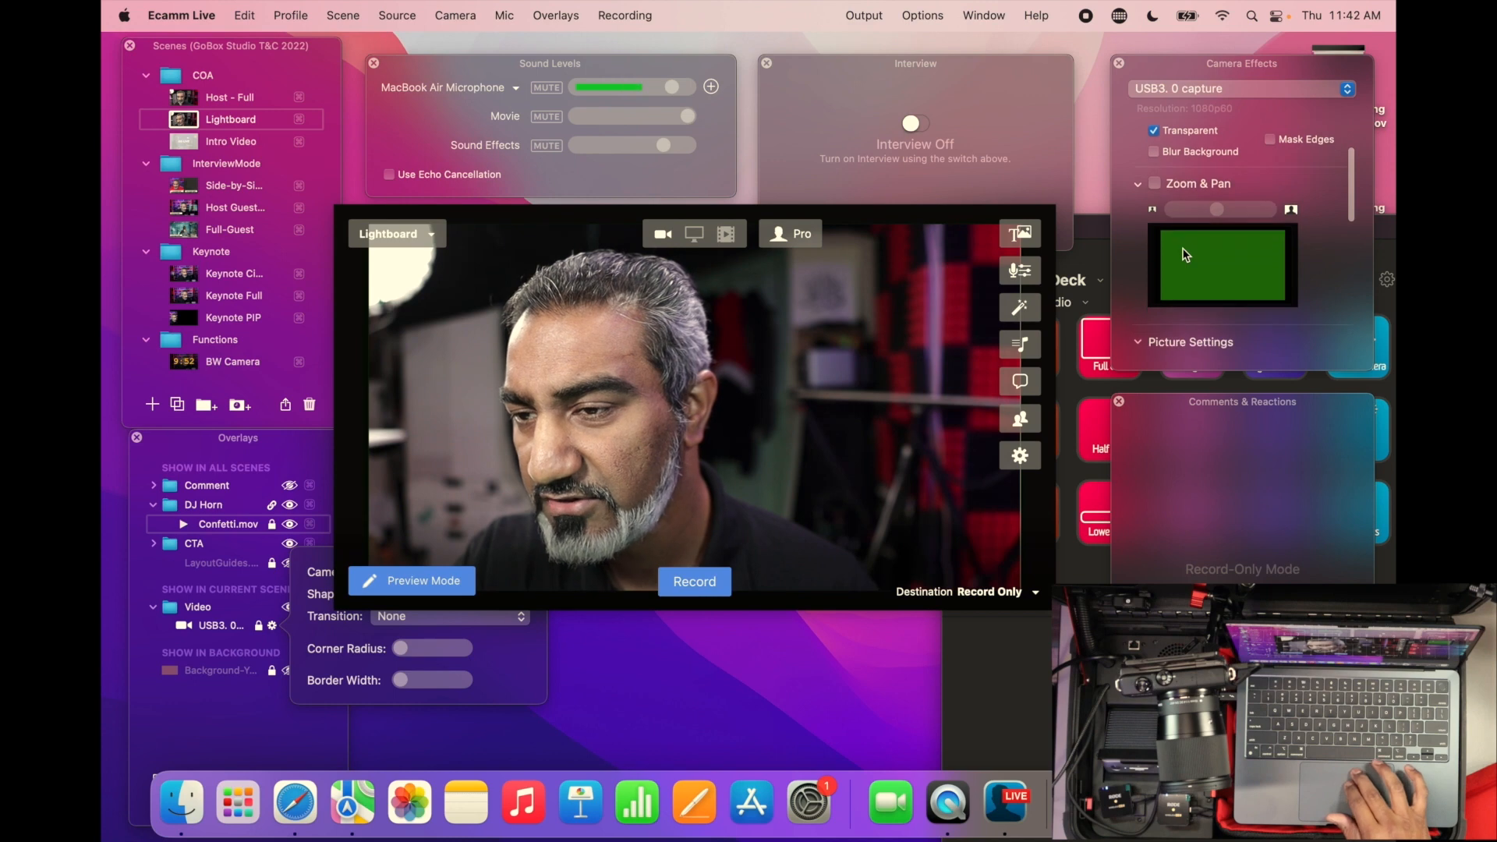
{"action": "left_click", "coordinate": [1155, 132]}
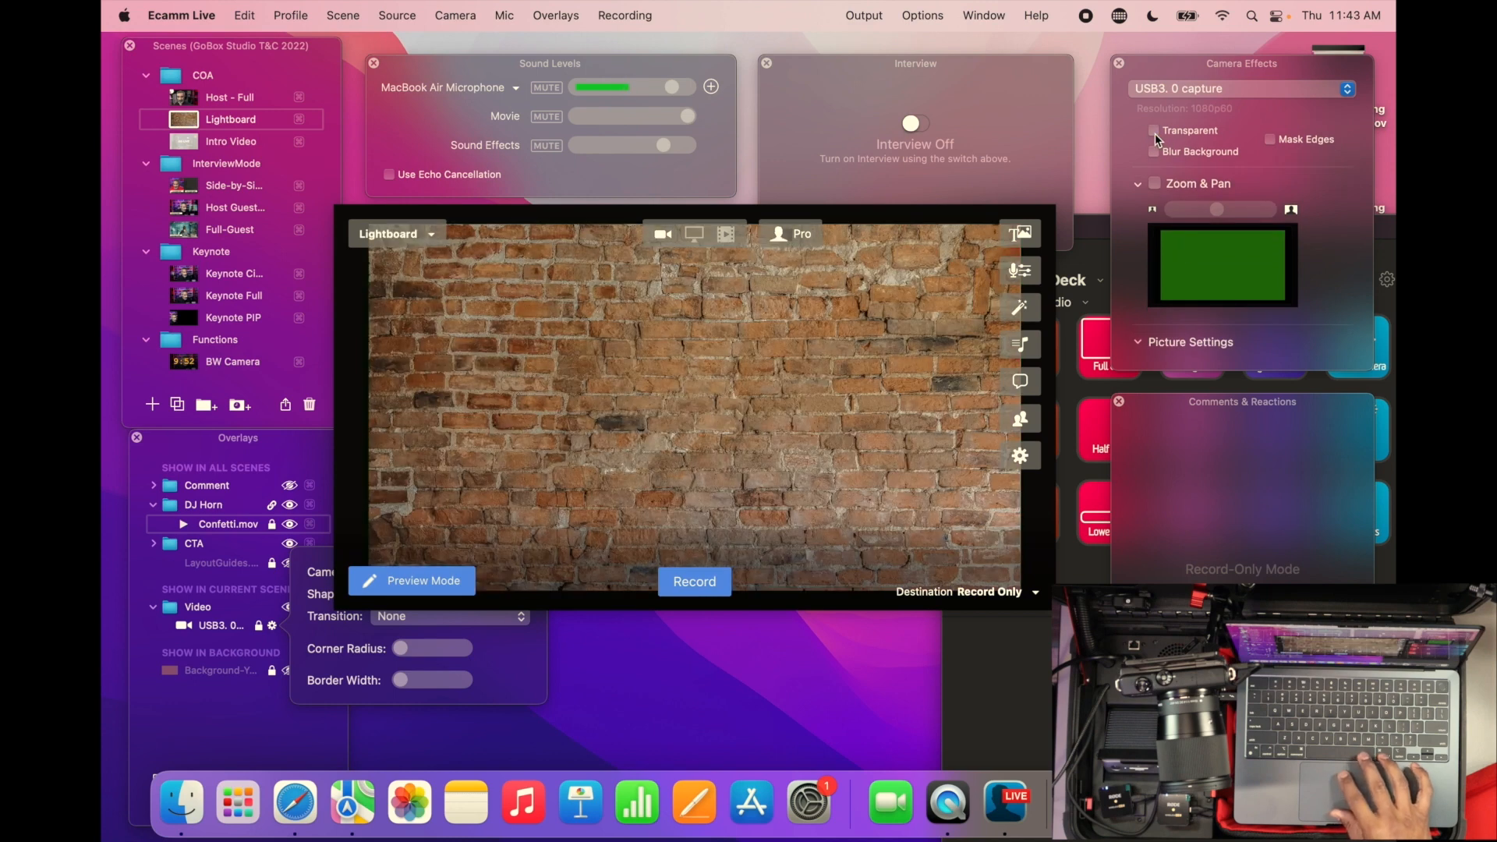
{"action": "left_click", "coordinate": [1154, 131]}
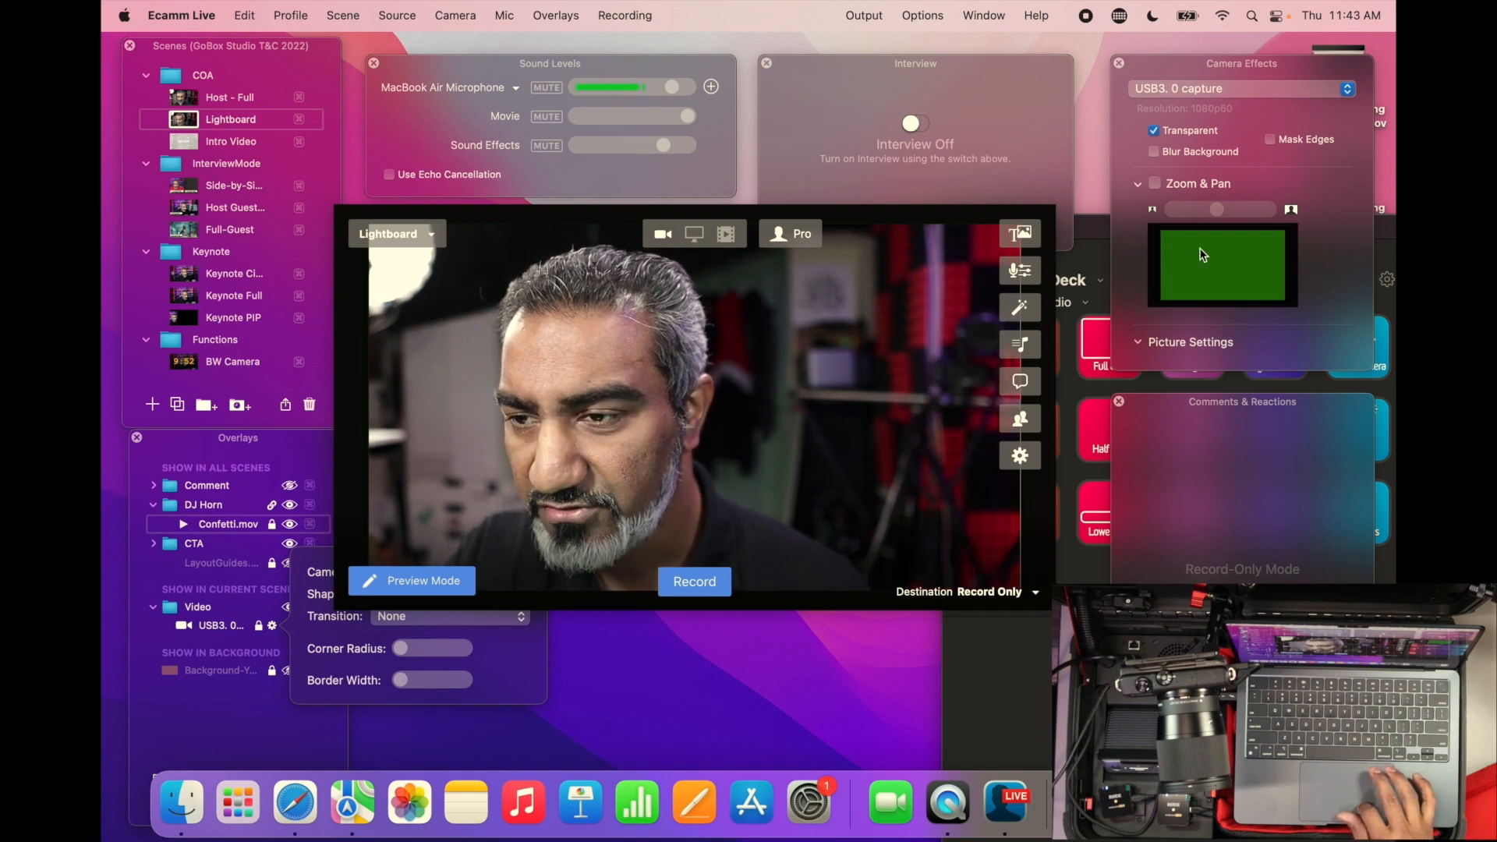
Enable Zoom & Pan for the USB3. 0 capture camera and zoom in on the lightboard feed
{"action": "left_click", "coordinate": [1155, 184]}
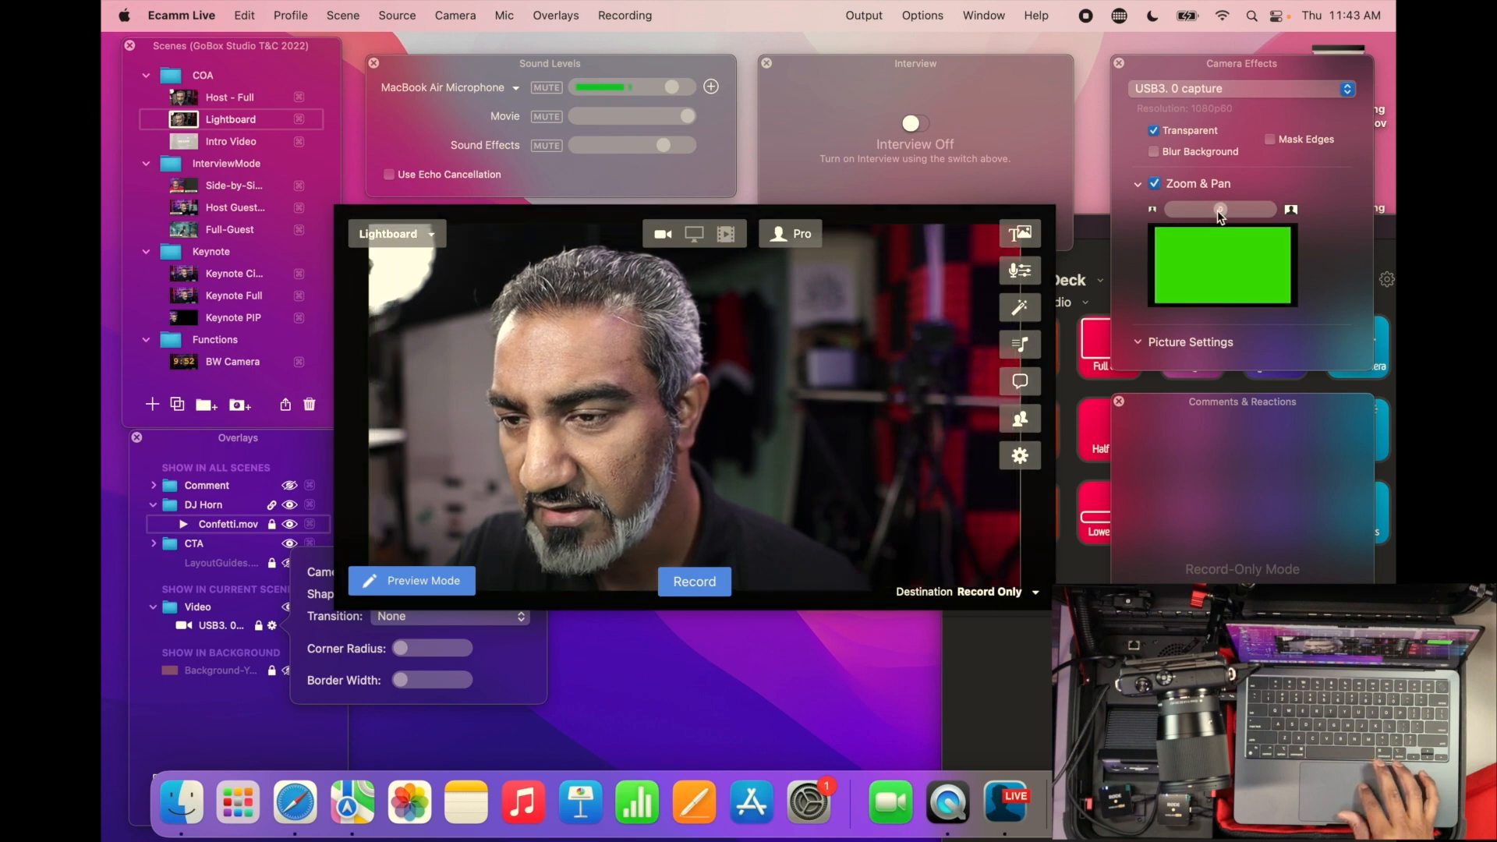
{"action": "left_click_drag", "start_coordinate": [1217, 209], "coordinate": [1231, 209]}
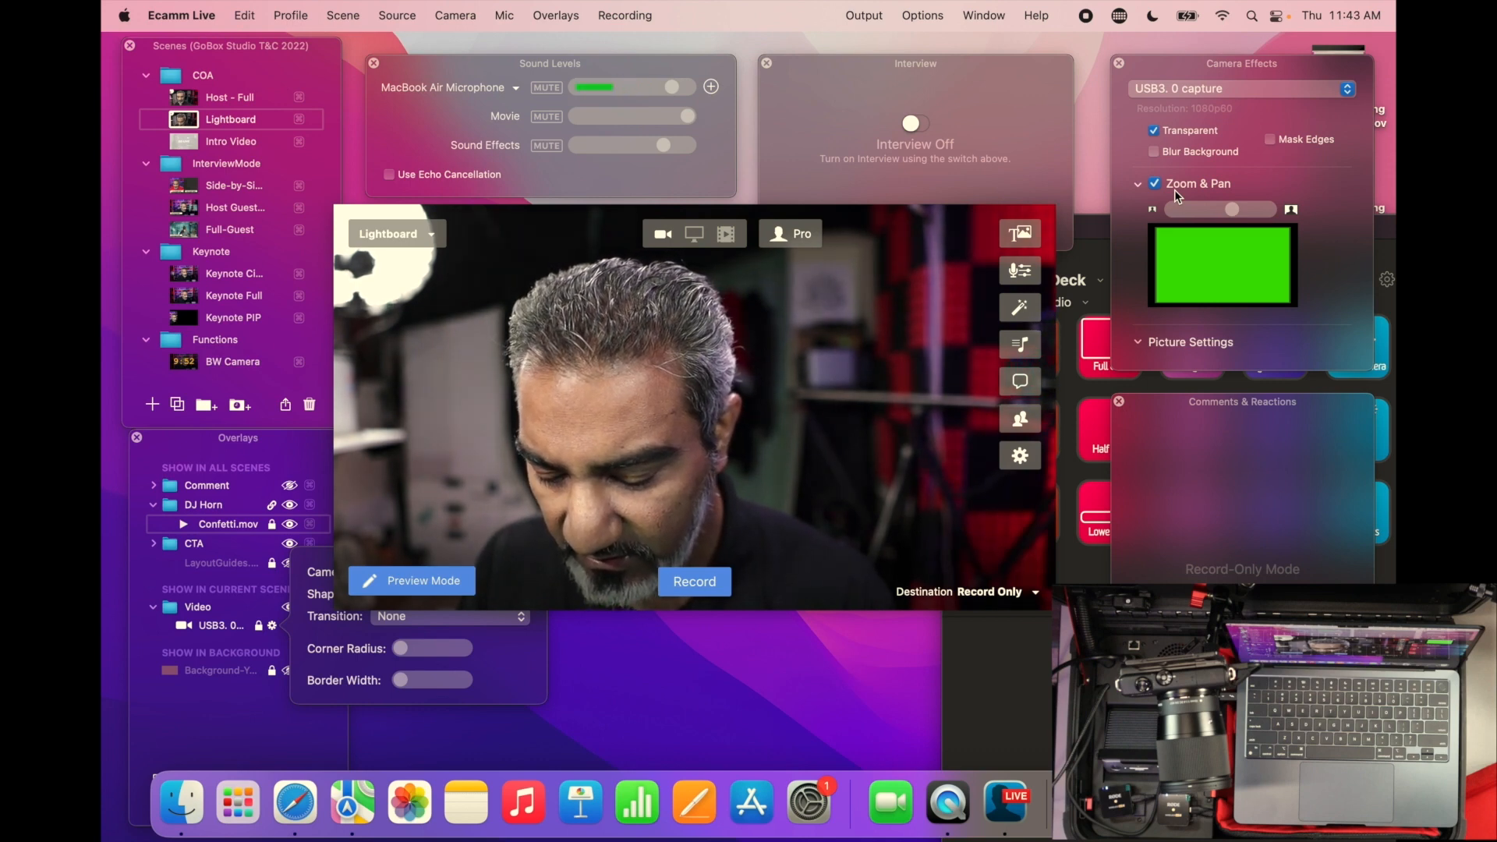
{"action": "left_click_drag", "start_coordinate": [1232, 209], "coordinate": [1248, 210]}
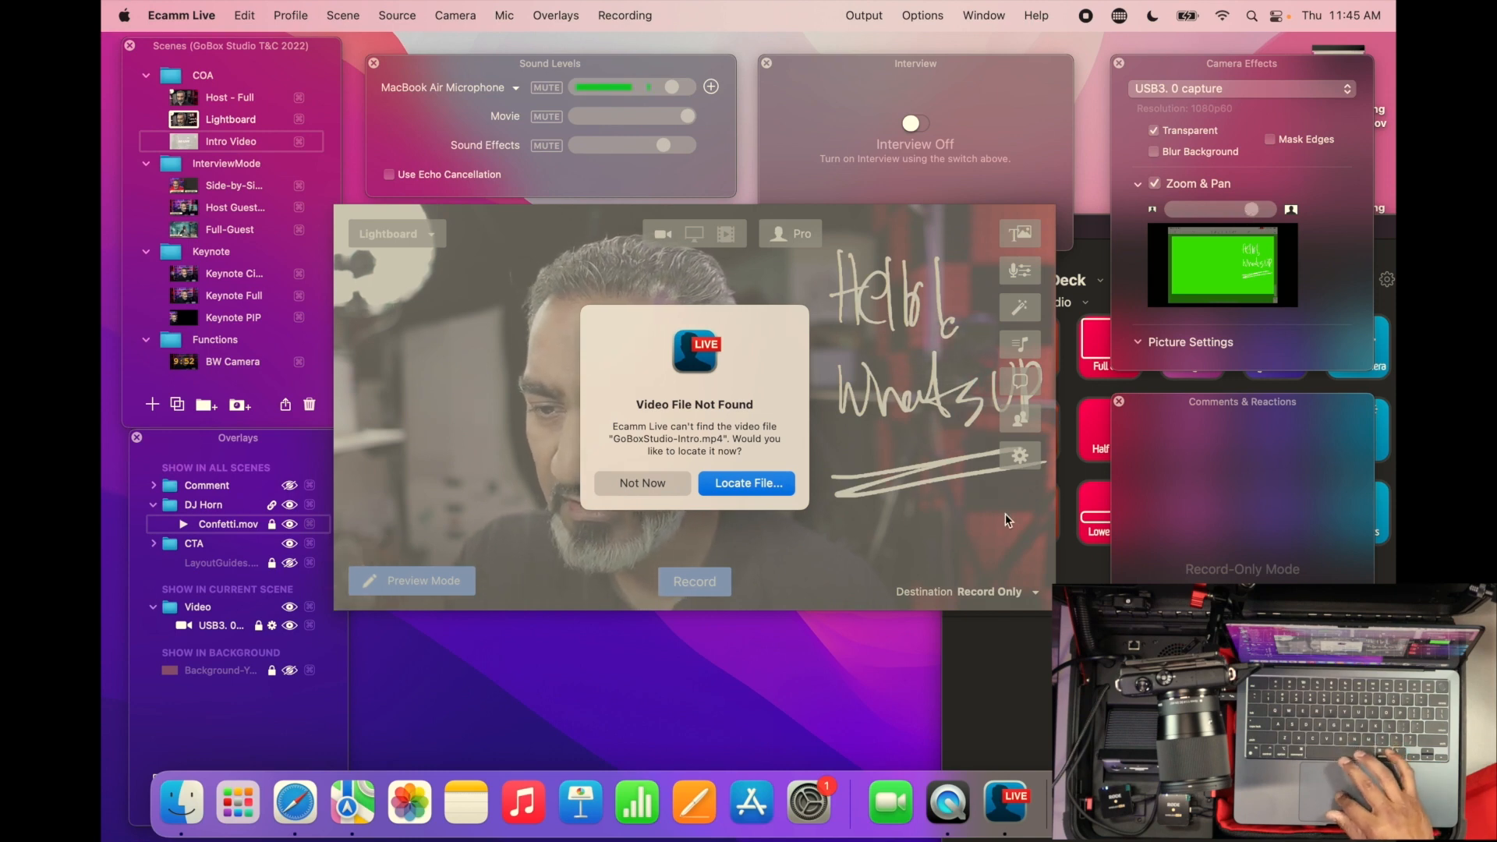
Relink the Intro Video scene to GoBoxStudio-Intro.mp4 from the Video folder in Downloads
{"action": "left_click", "coordinate": [746, 484]}
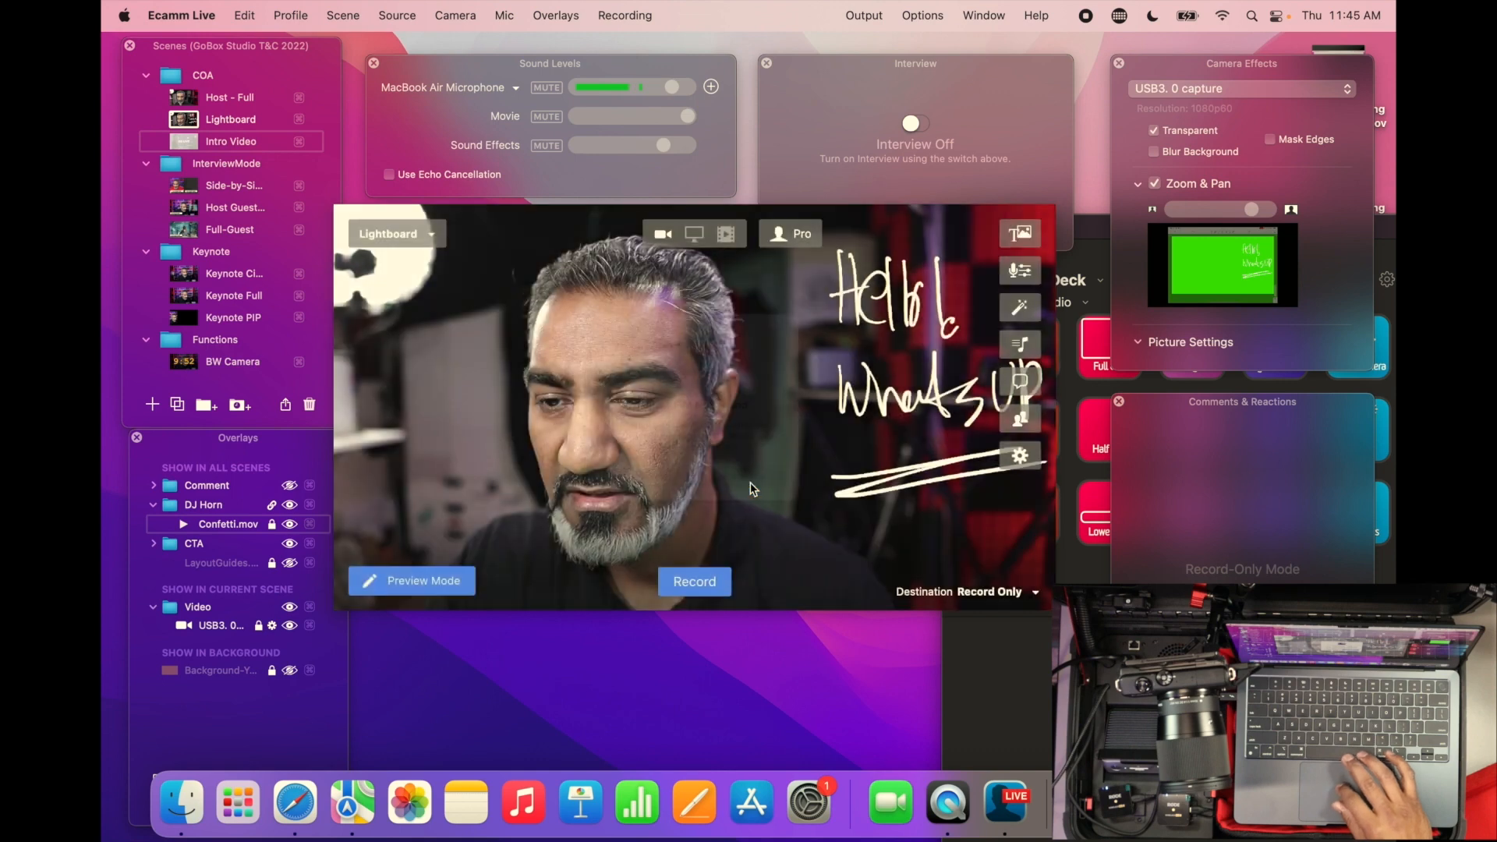
{"action": "left_click", "coordinate": [749, 257]}
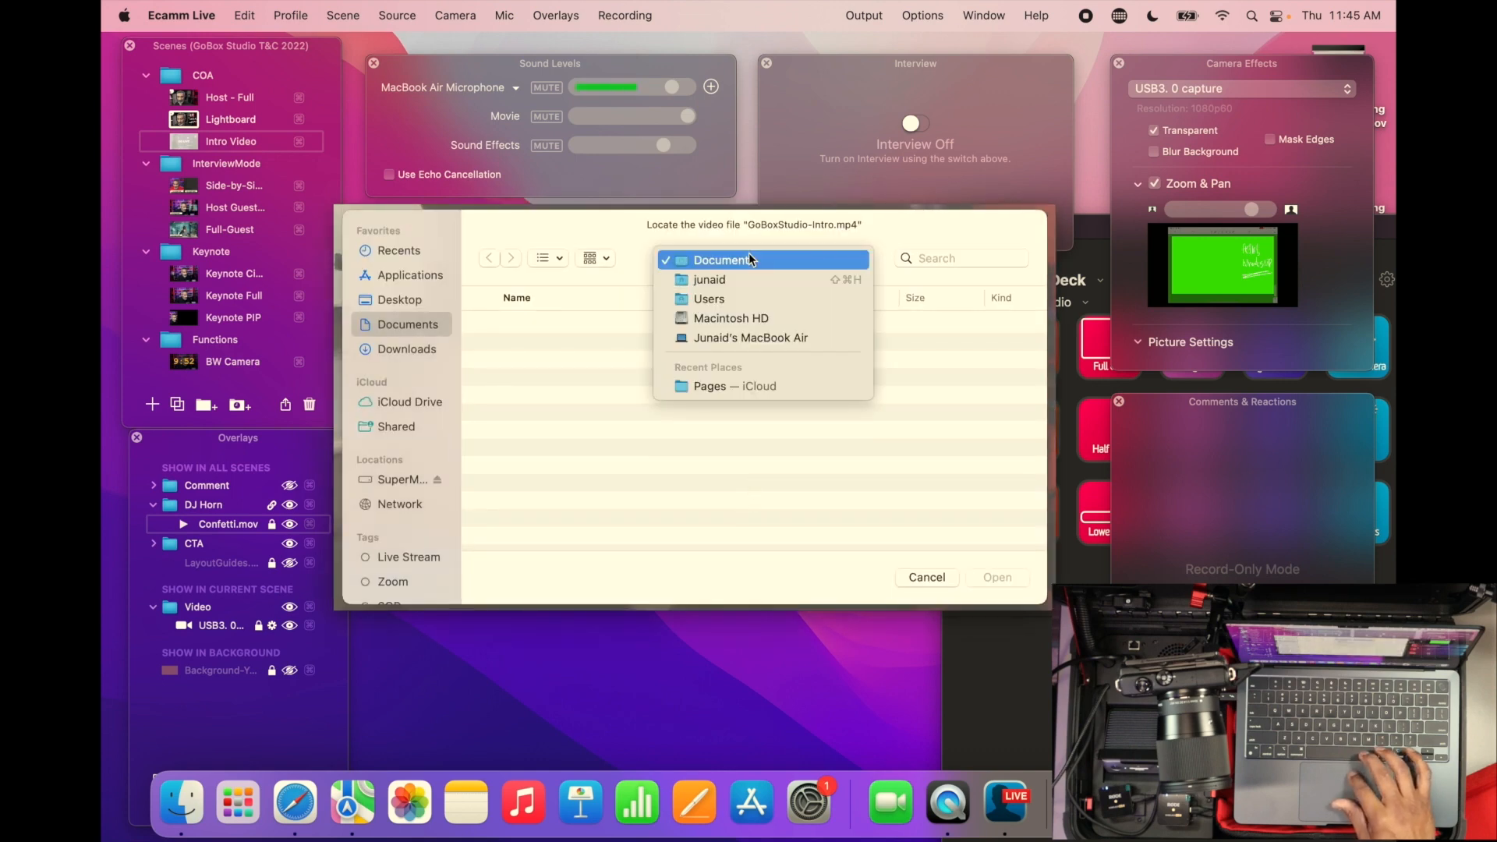
{"action": "left_click", "coordinate": [396, 348]}
{"action": "left_click", "coordinate": [396, 348]}
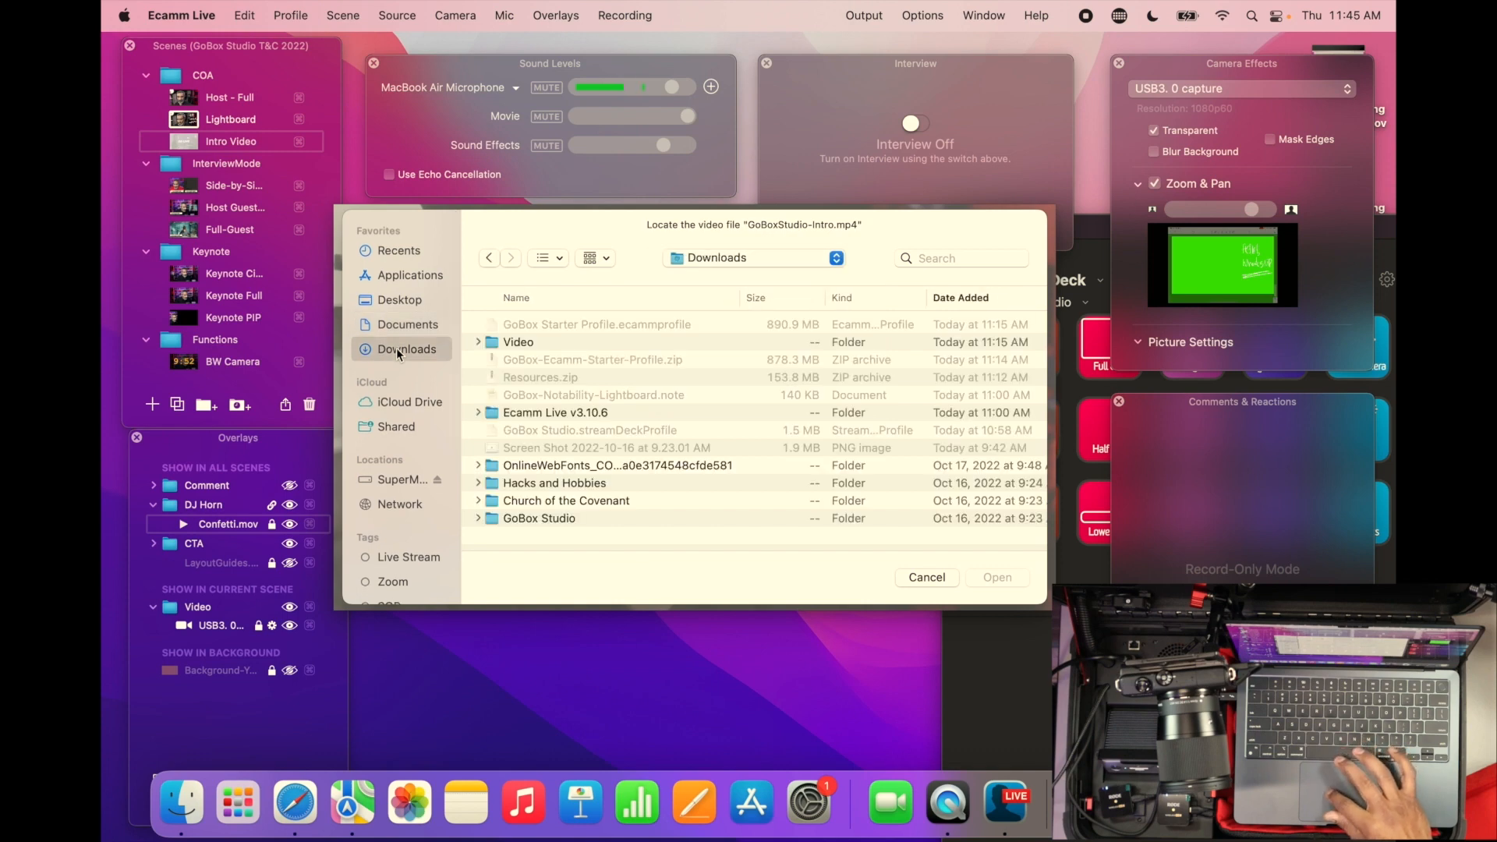
{"action": "double_click", "coordinate": [493, 343]}
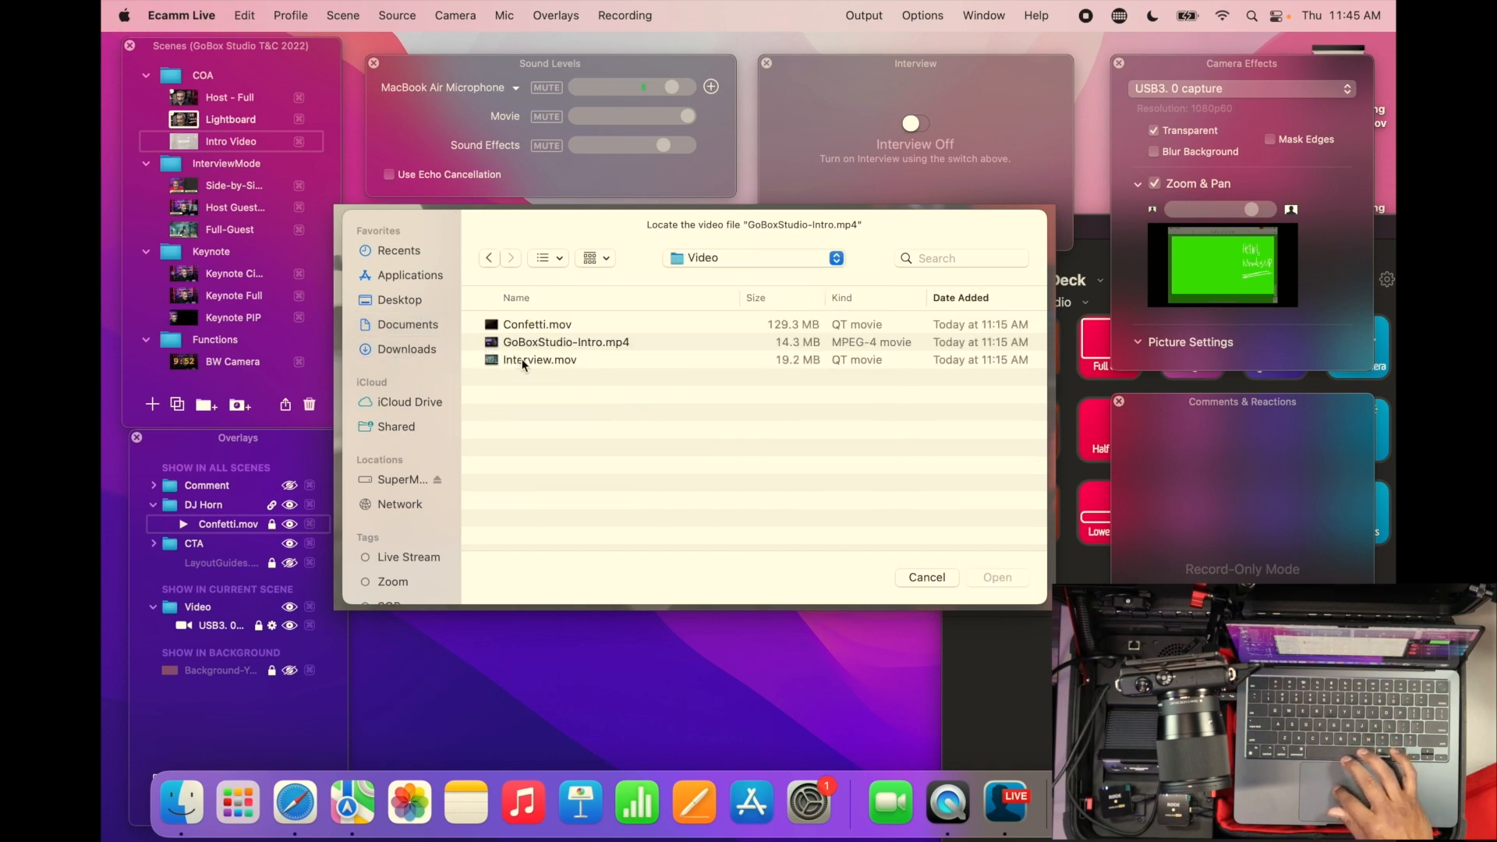
{"action": "left_click", "coordinate": [574, 343]}
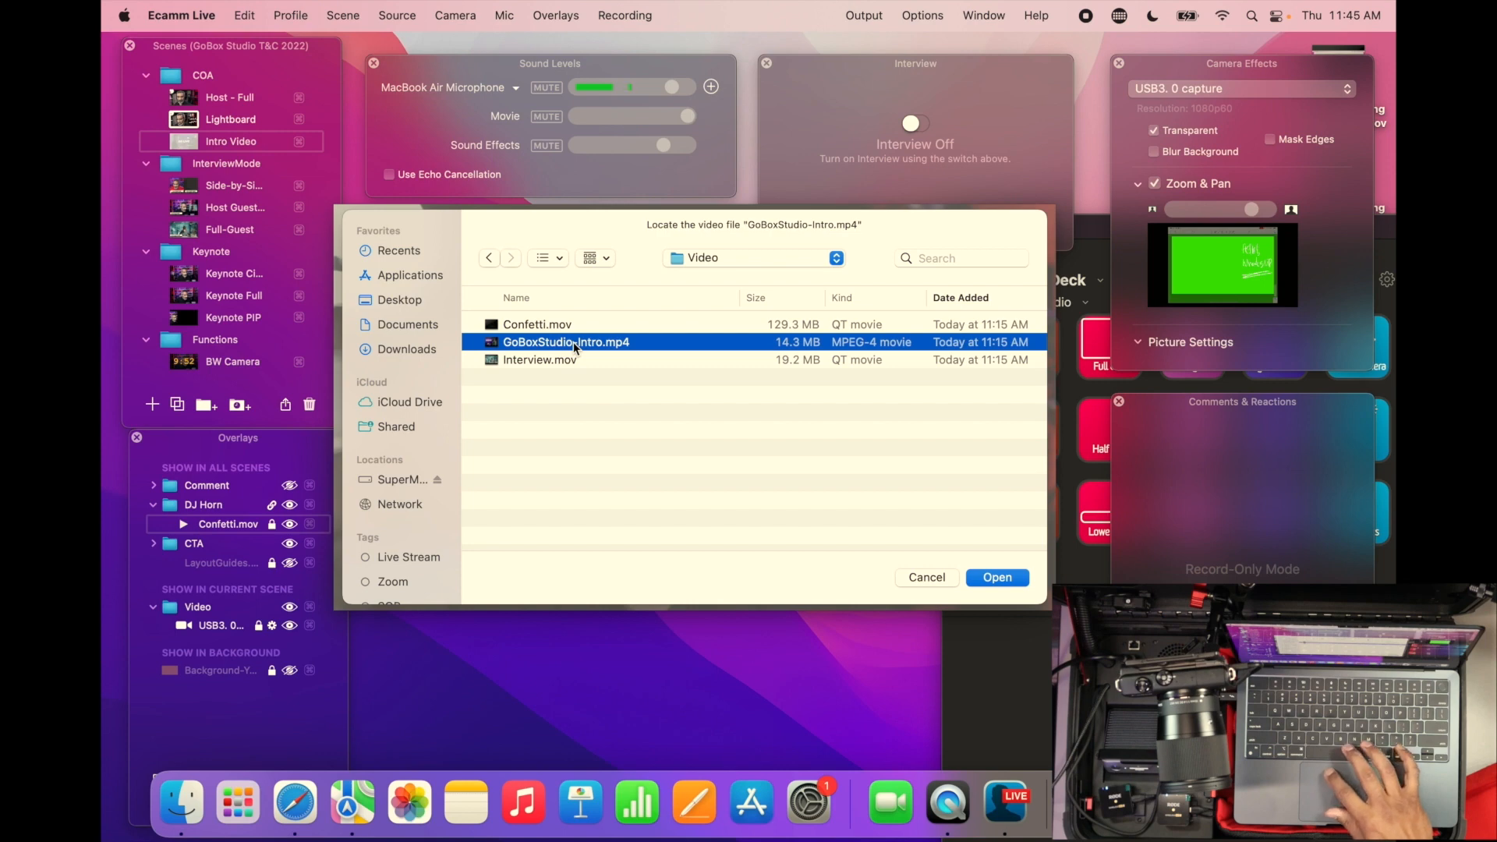
{"action": "left_click", "coordinate": [986, 577]}
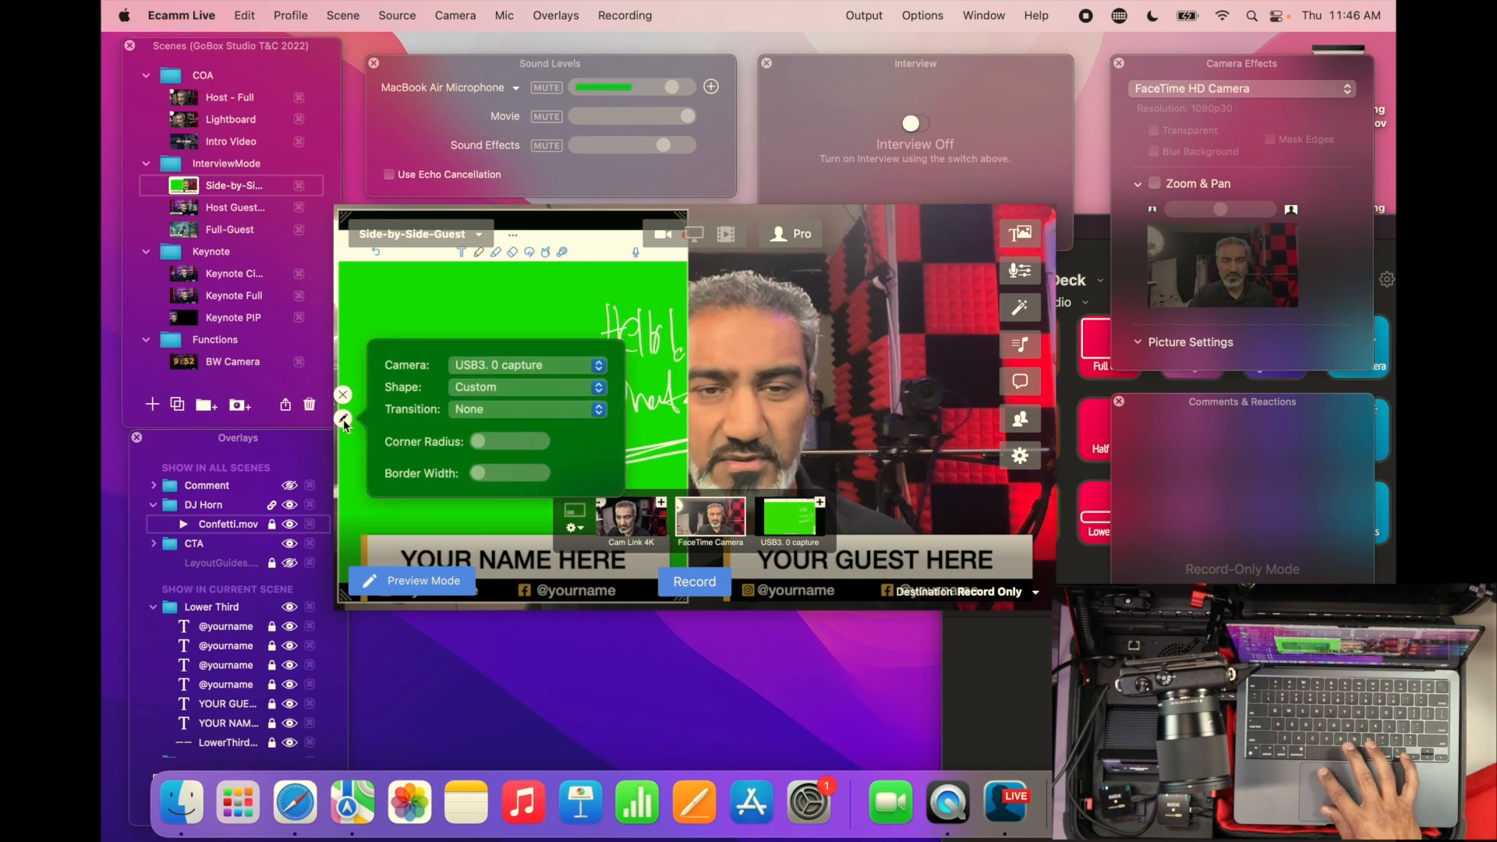
Set the Side-by-Side-Guest scene's camera overlay to Cam Link 4K and make its Interview.mov overlay visible
{"action": "left_click", "coordinate": [518, 365]}
{"action": "left_click", "coordinate": [517, 329]}
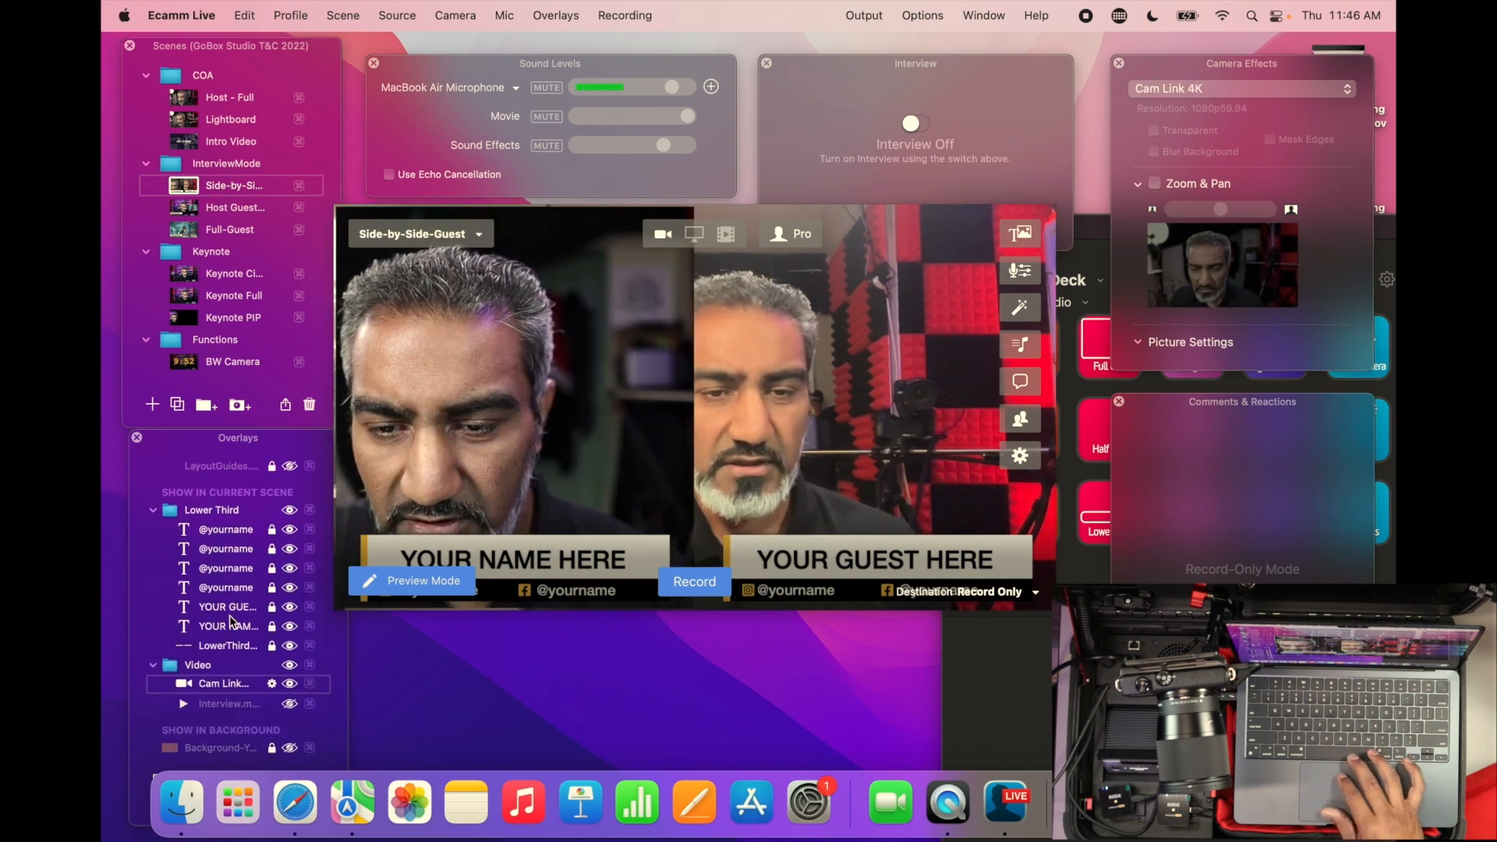
{"action": "left_click", "coordinate": [290, 705]}
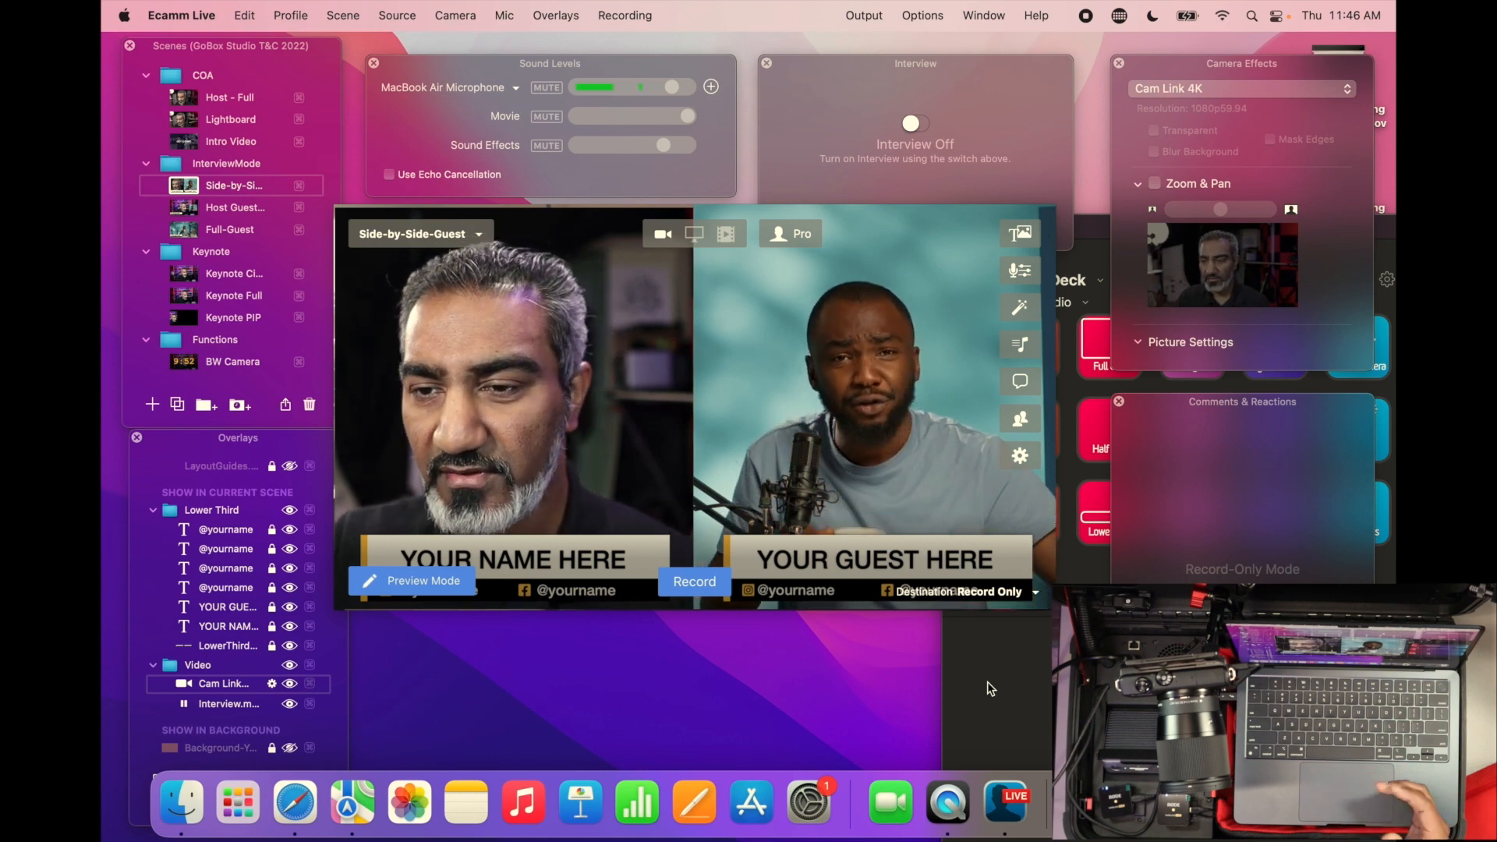
Turn off the main camera source of the Side-by-Side-Guest scene
{"action": "left_click", "coordinate": [343, 16]}
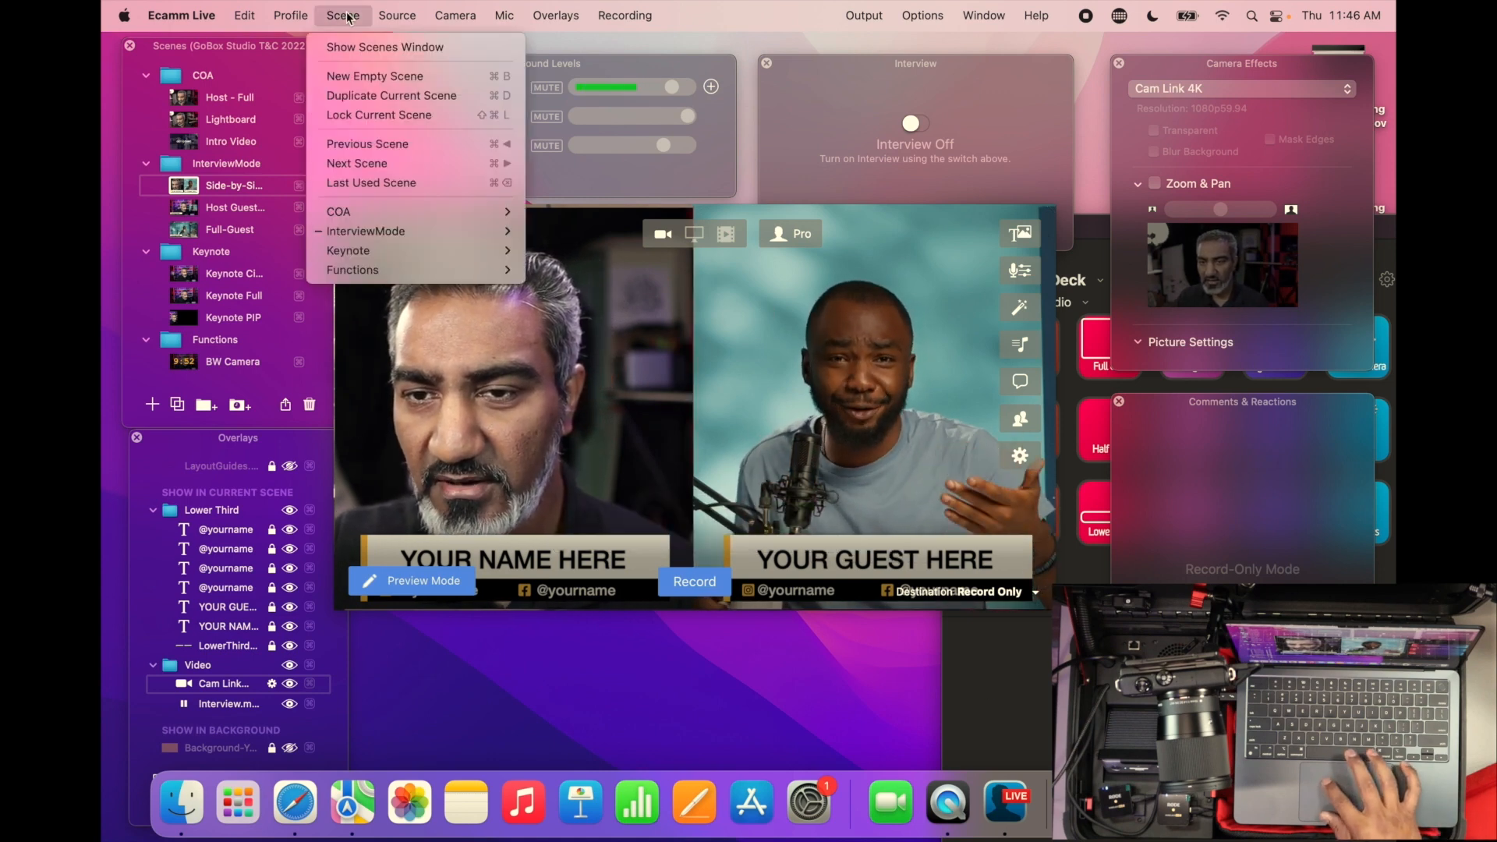
{"action": "mouse_move", "coordinate": [392, 18]}
{"action": "left_click", "coordinate": [395, 48]}
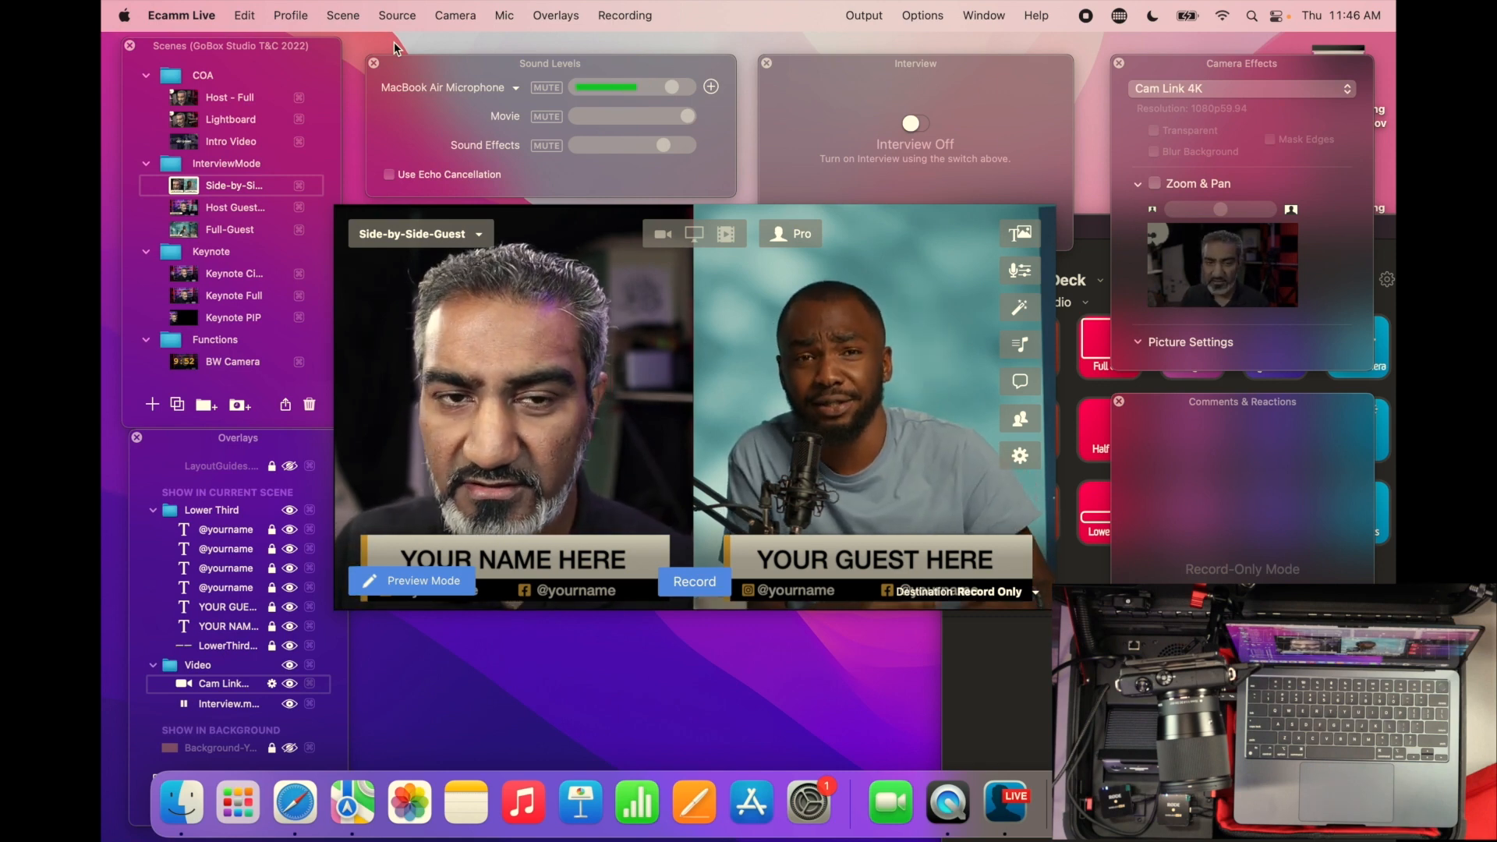
In the Host Guest small scene, set the full-frame camera overlay's camera to Cam Link 4K
{"action": "key", "text": "Down"}
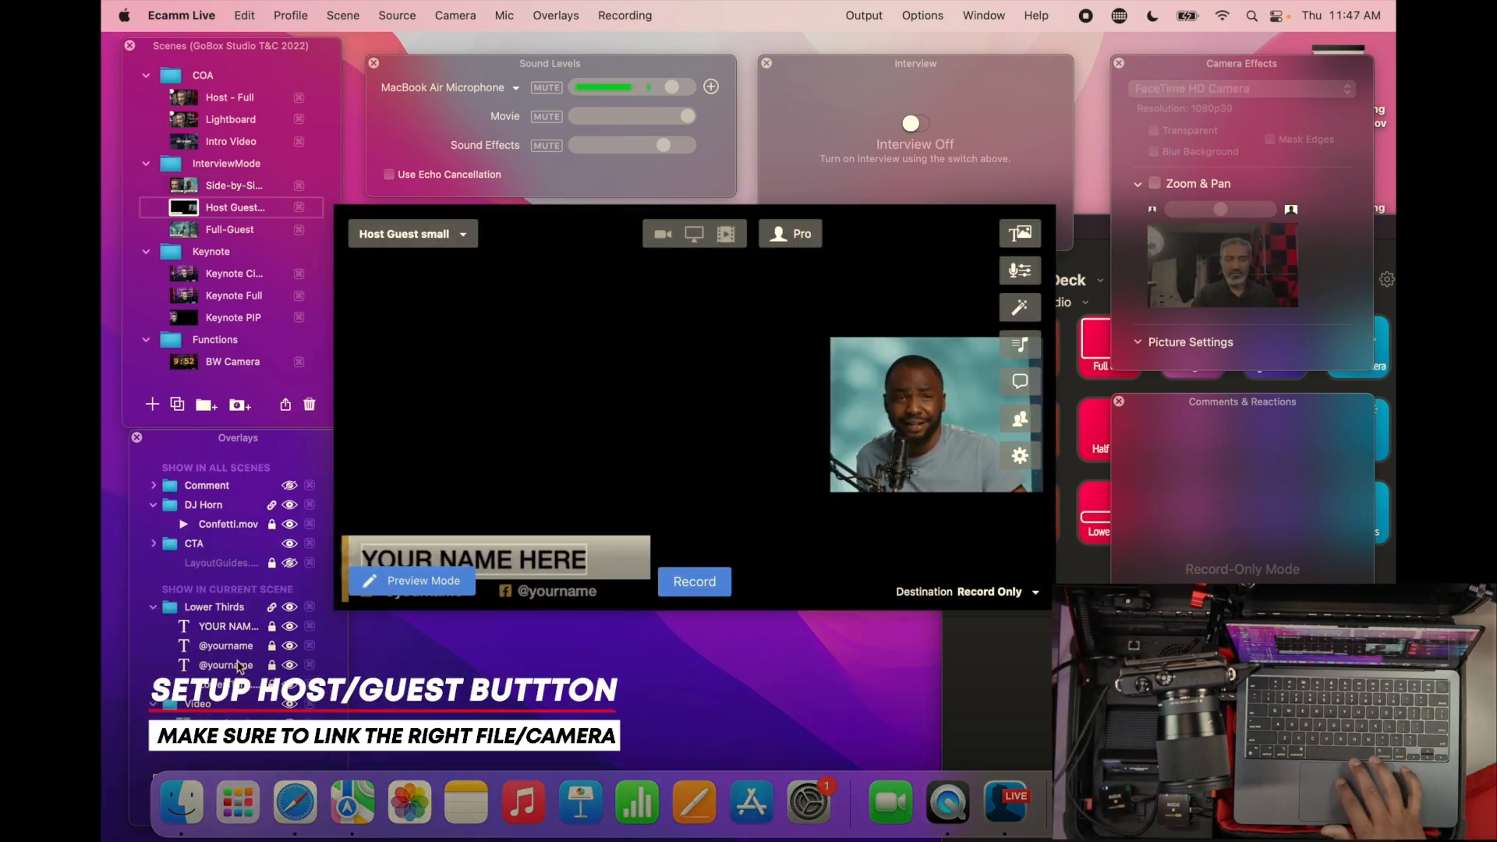
{"action": "scroll", "coordinate": [226, 716], "scroll_direction": "down", "scroll_amount": 2}
{"action": "scroll", "coordinate": [234, 702], "scroll_direction": "down", "scroll_amount": 1}
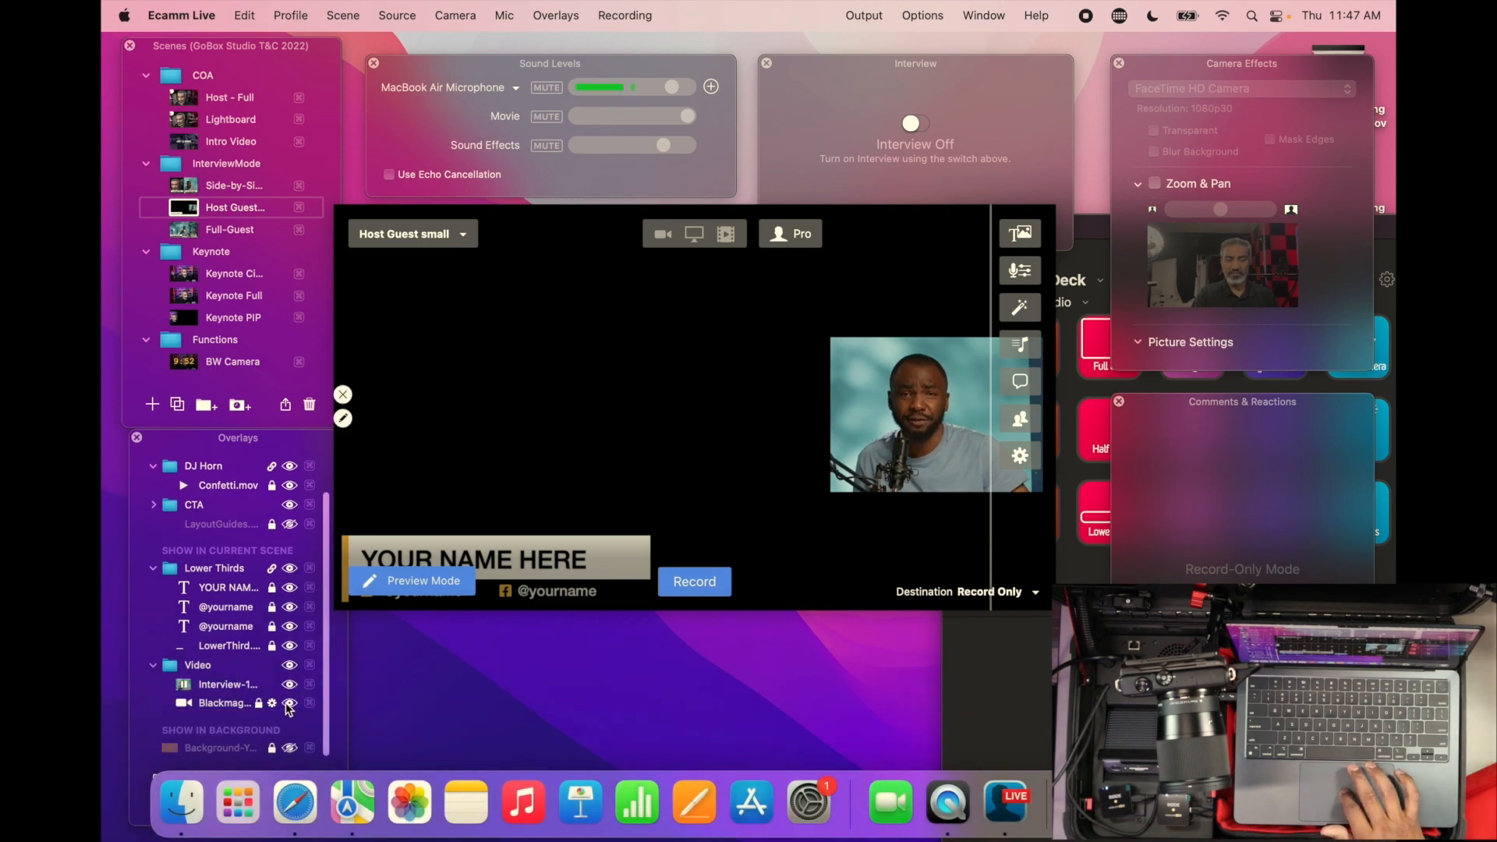
{"action": "left_click", "coordinate": [343, 425]}
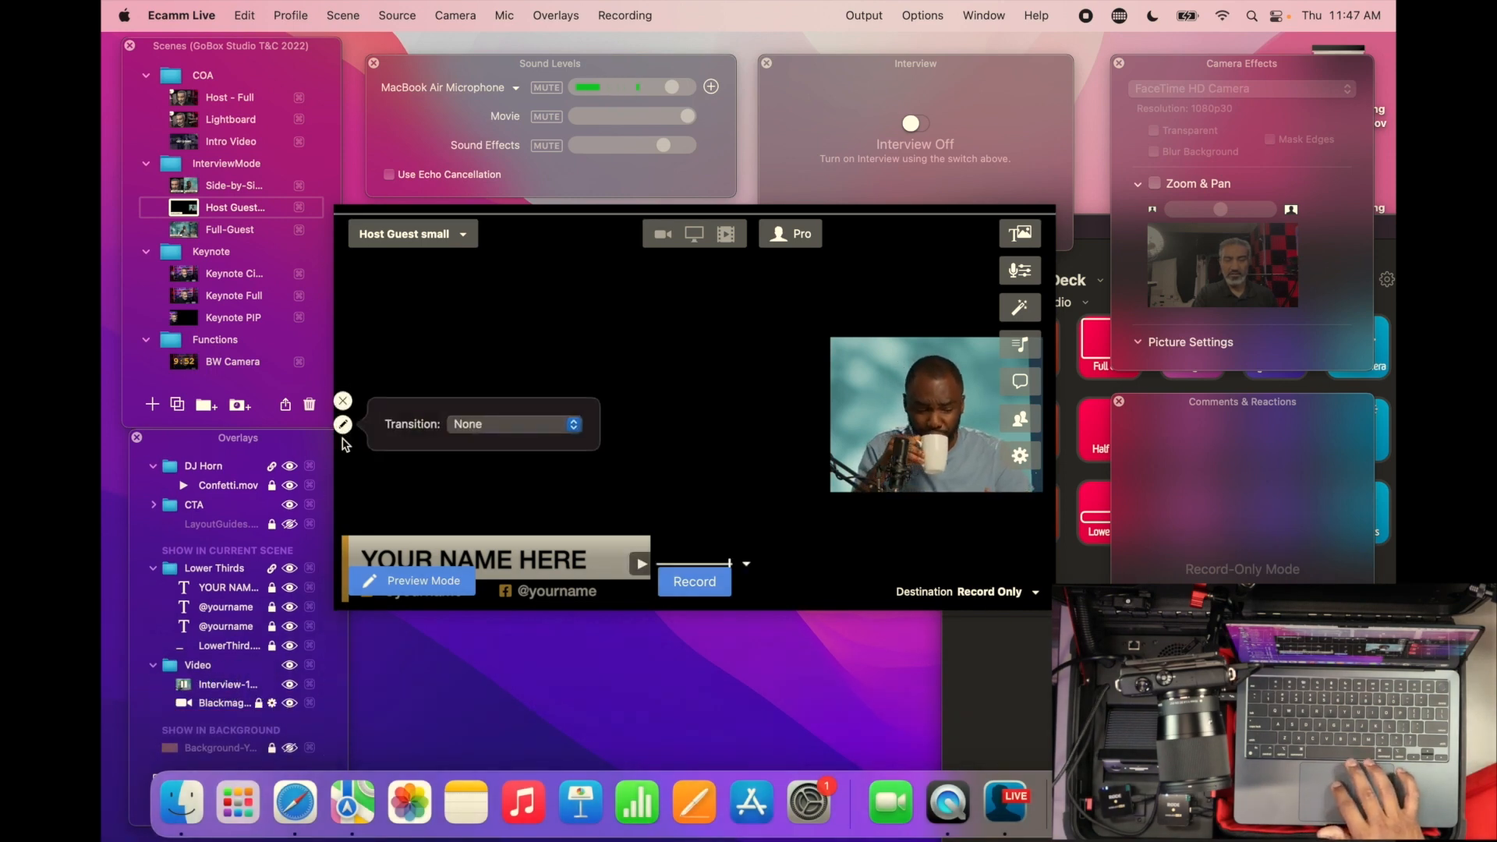
{"action": "left_click", "coordinate": [273, 703]}
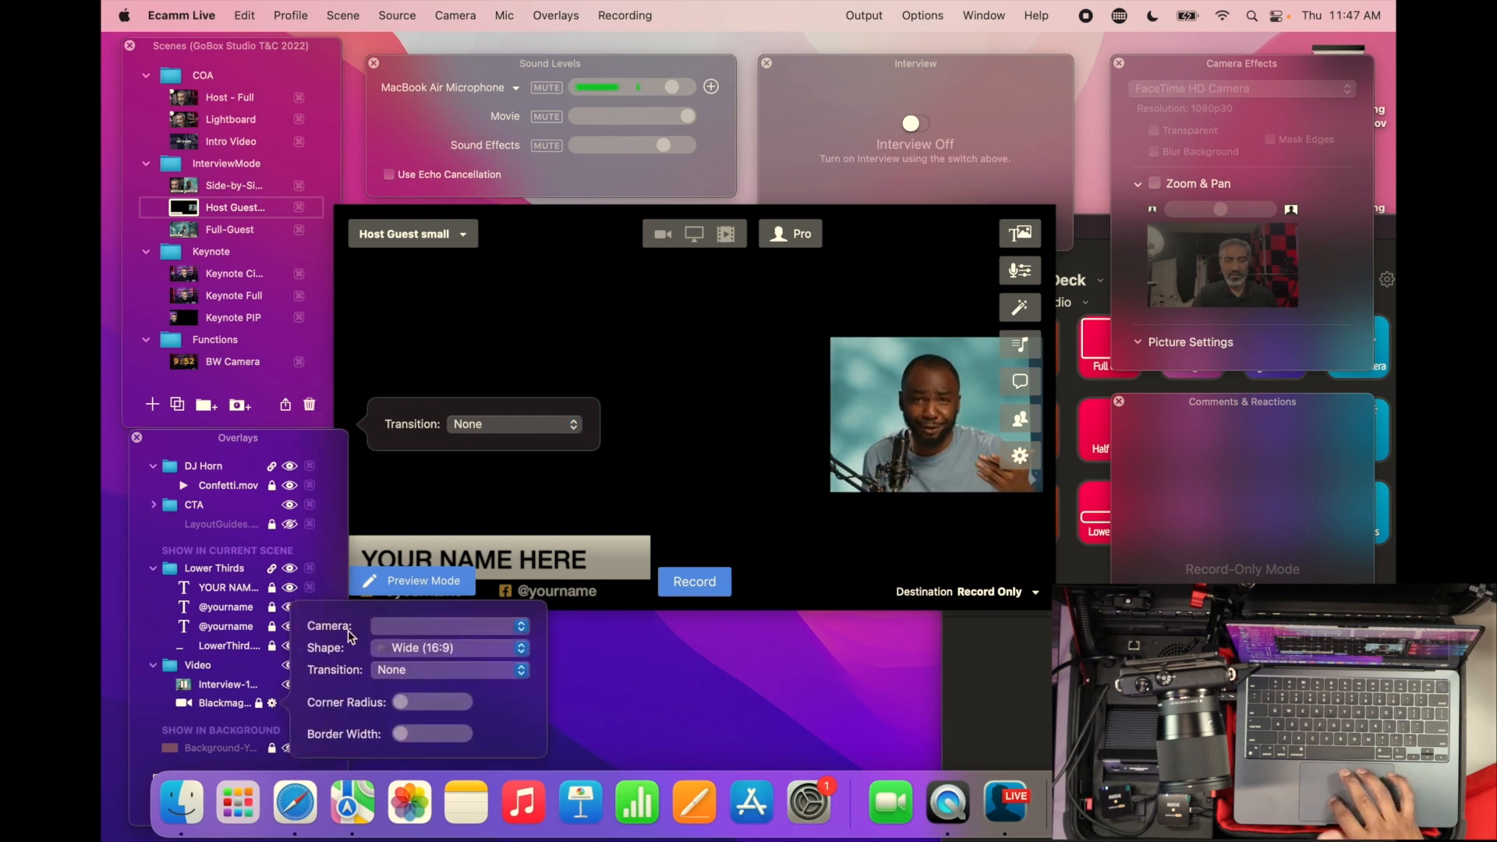
{"action": "left_click", "coordinate": [401, 629]}
{"action": "left_click", "coordinate": [401, 631]}
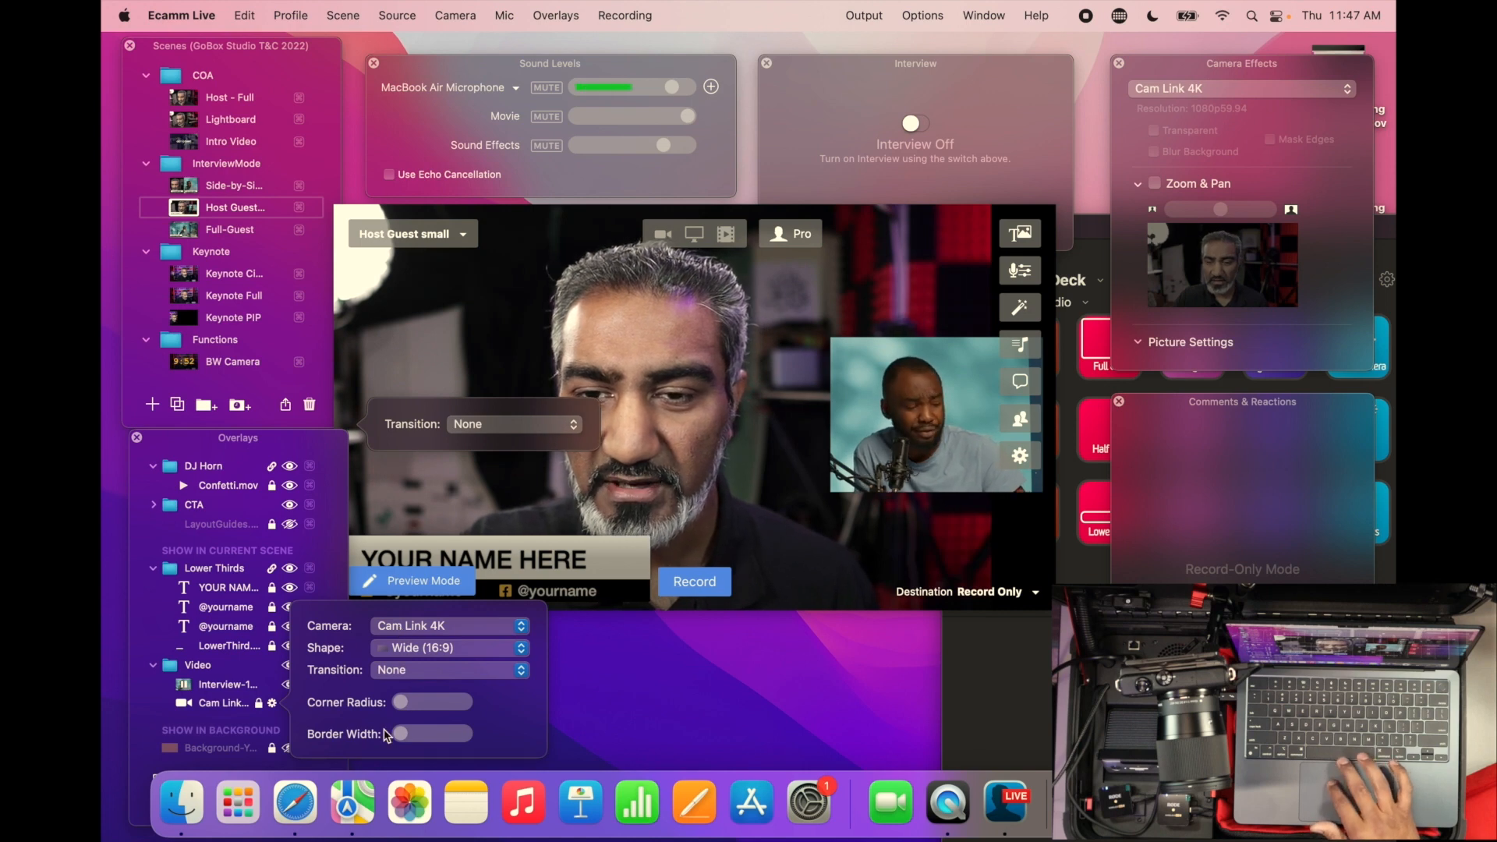
{"action": "mouse_move", "coordinate": [880, 386]}
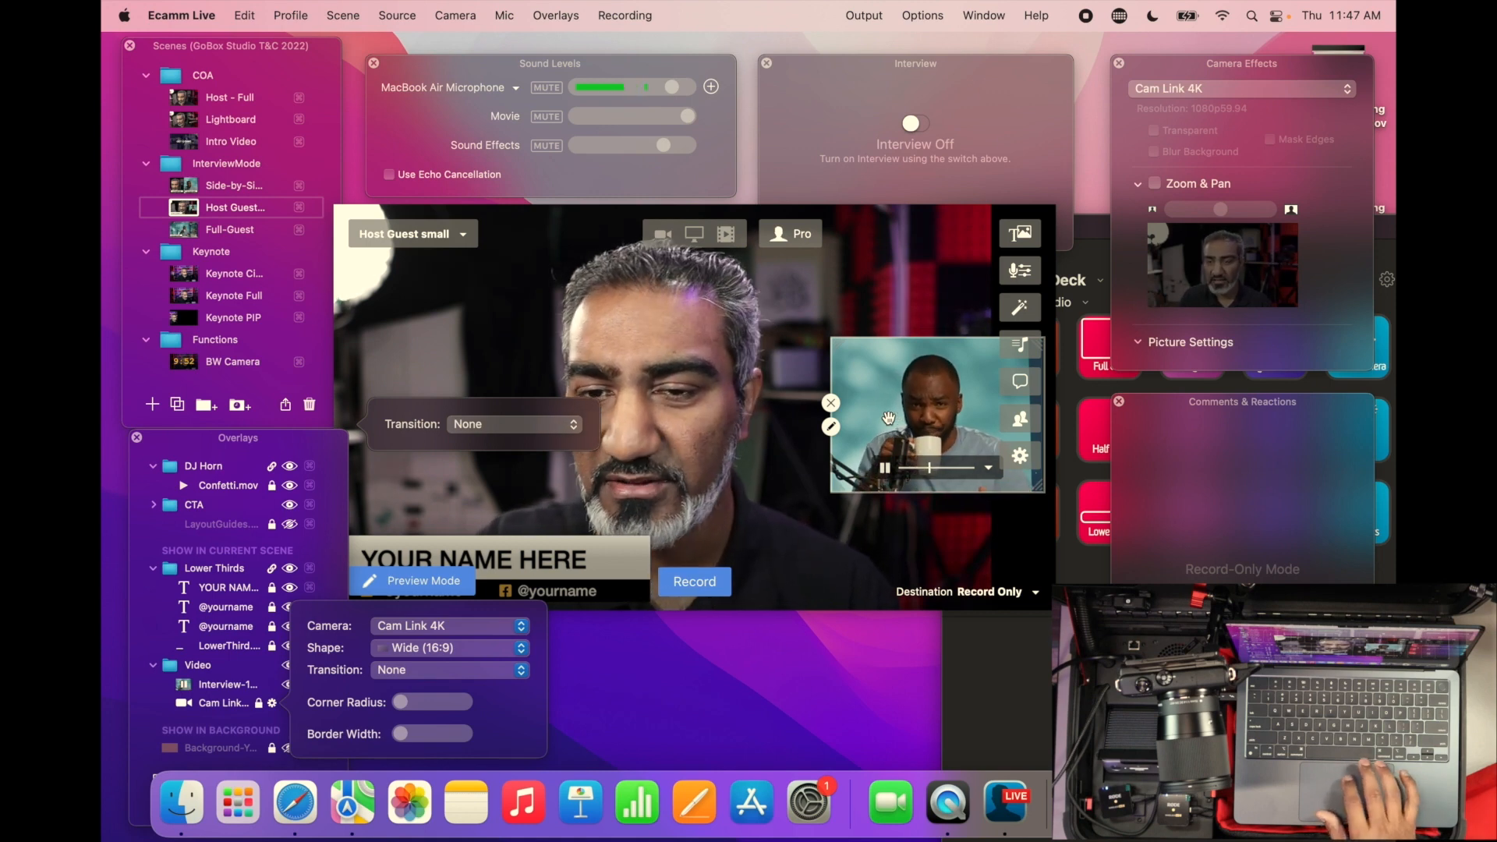
Relink the Full-Guest scene's missing Interview-1080.mov to Interview.mov in the Video folder
{"action": "left_click", "coordinate": [185, 228]}
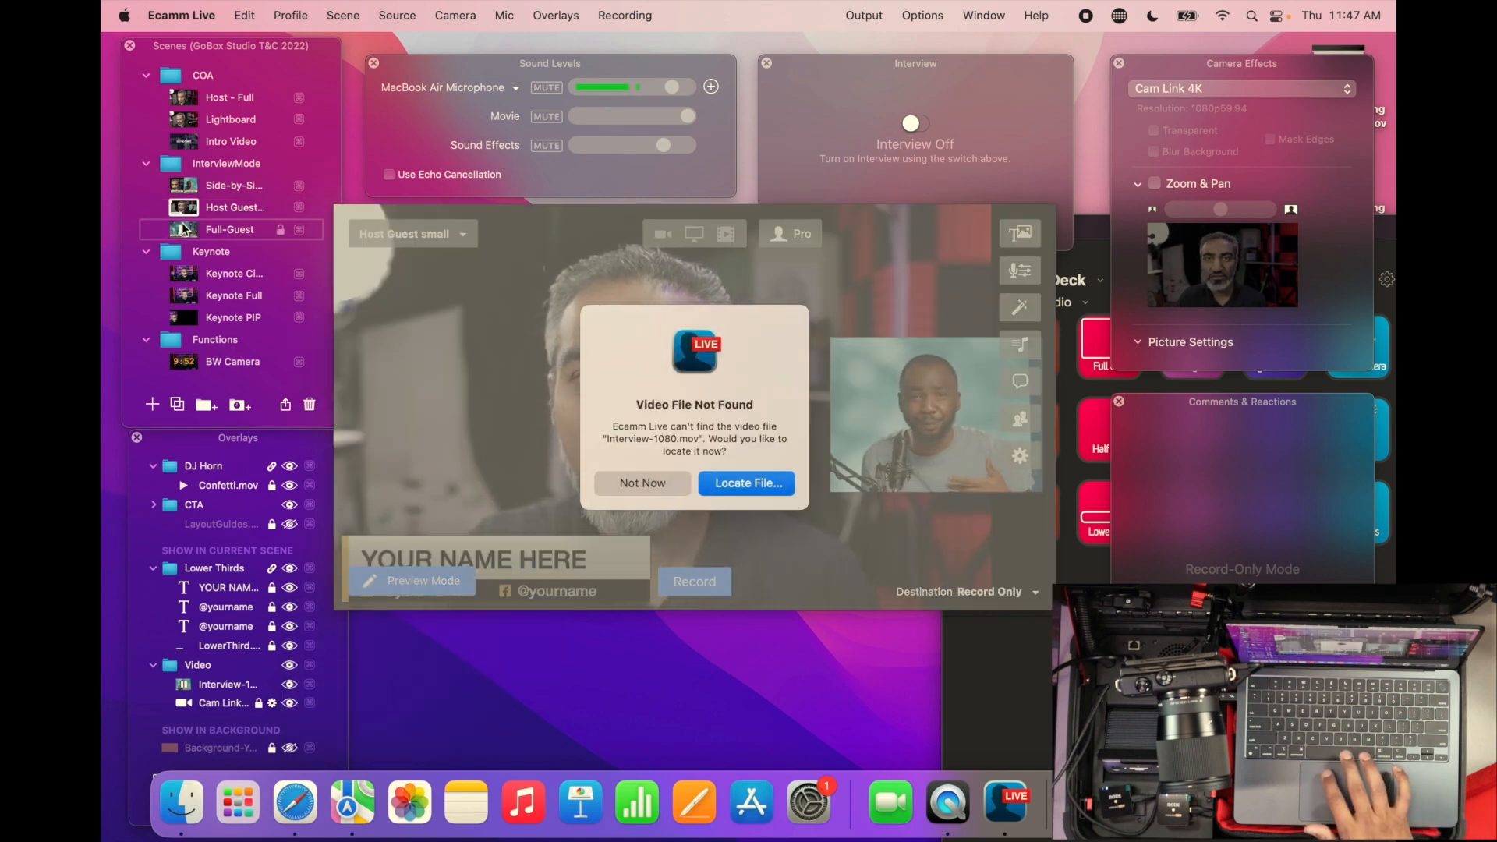
{"action": "left_click", "coordinate": [755, 483]}
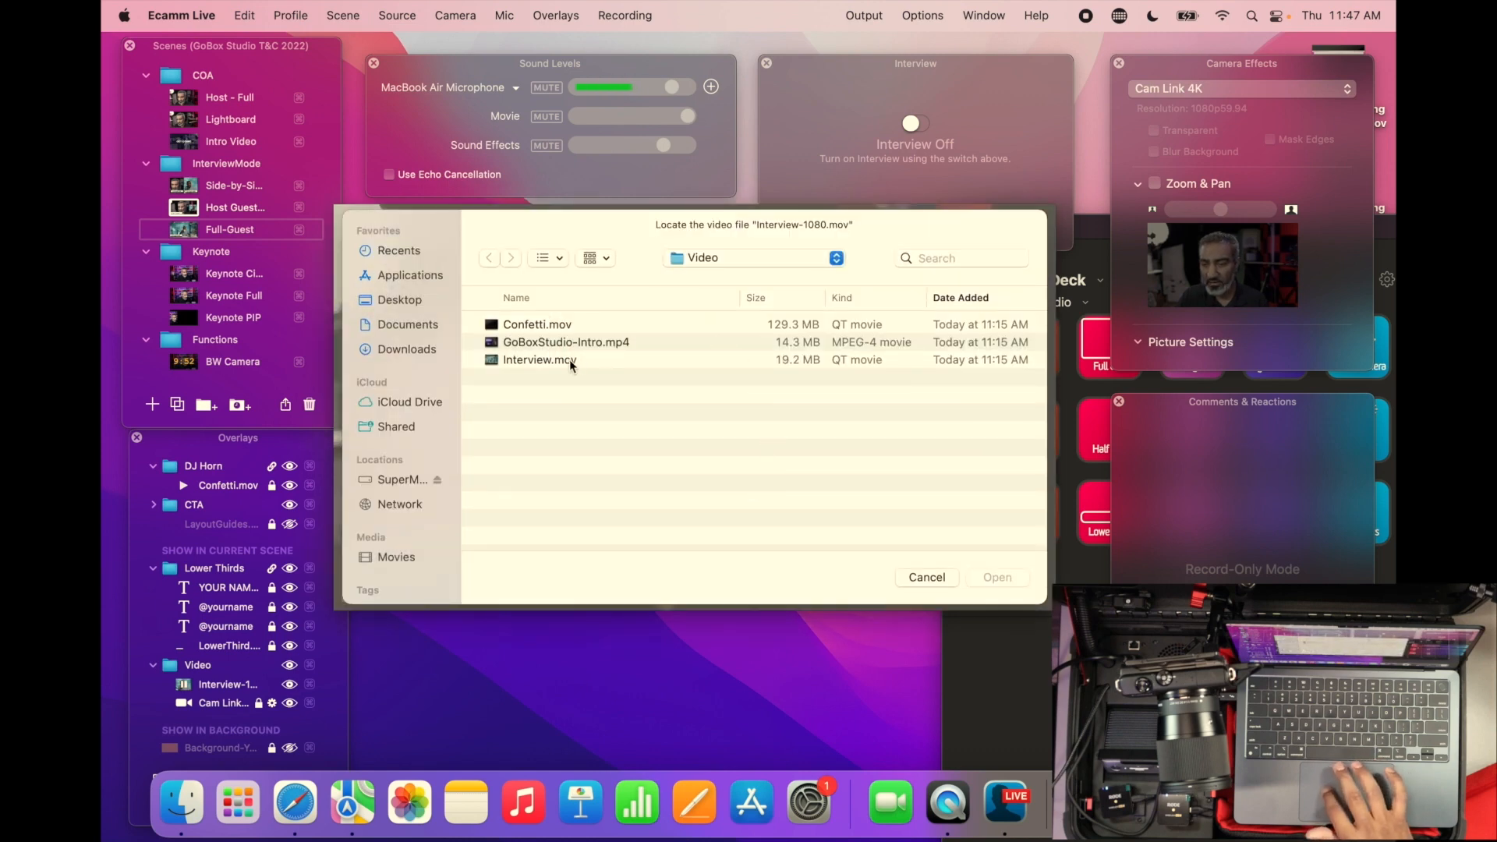
{"action": "left_click", "coordinate": [558, 361]}
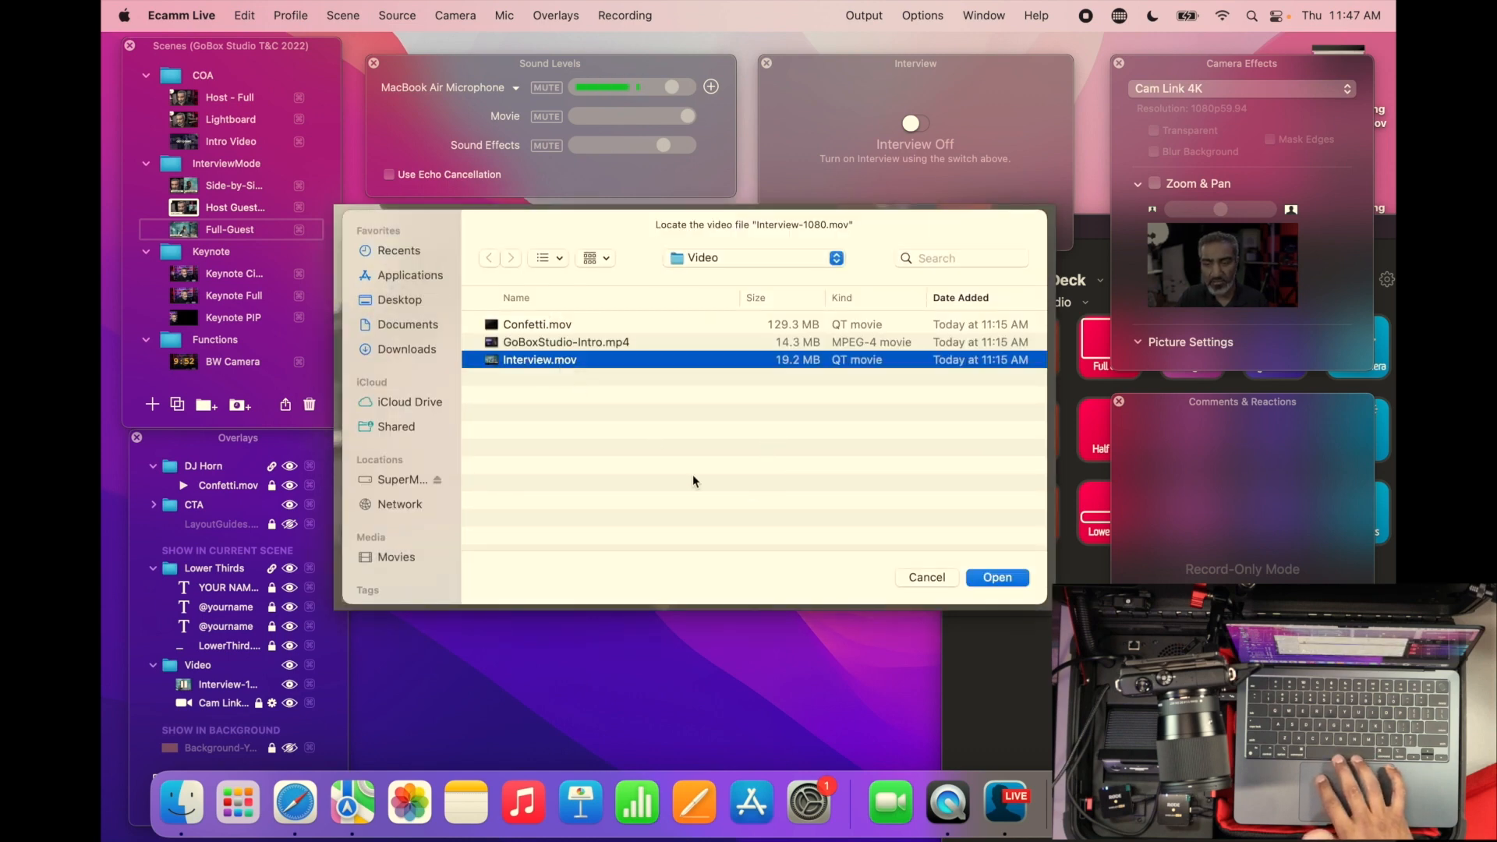
{"action": "left_click", "coordinate": [997, 578]}
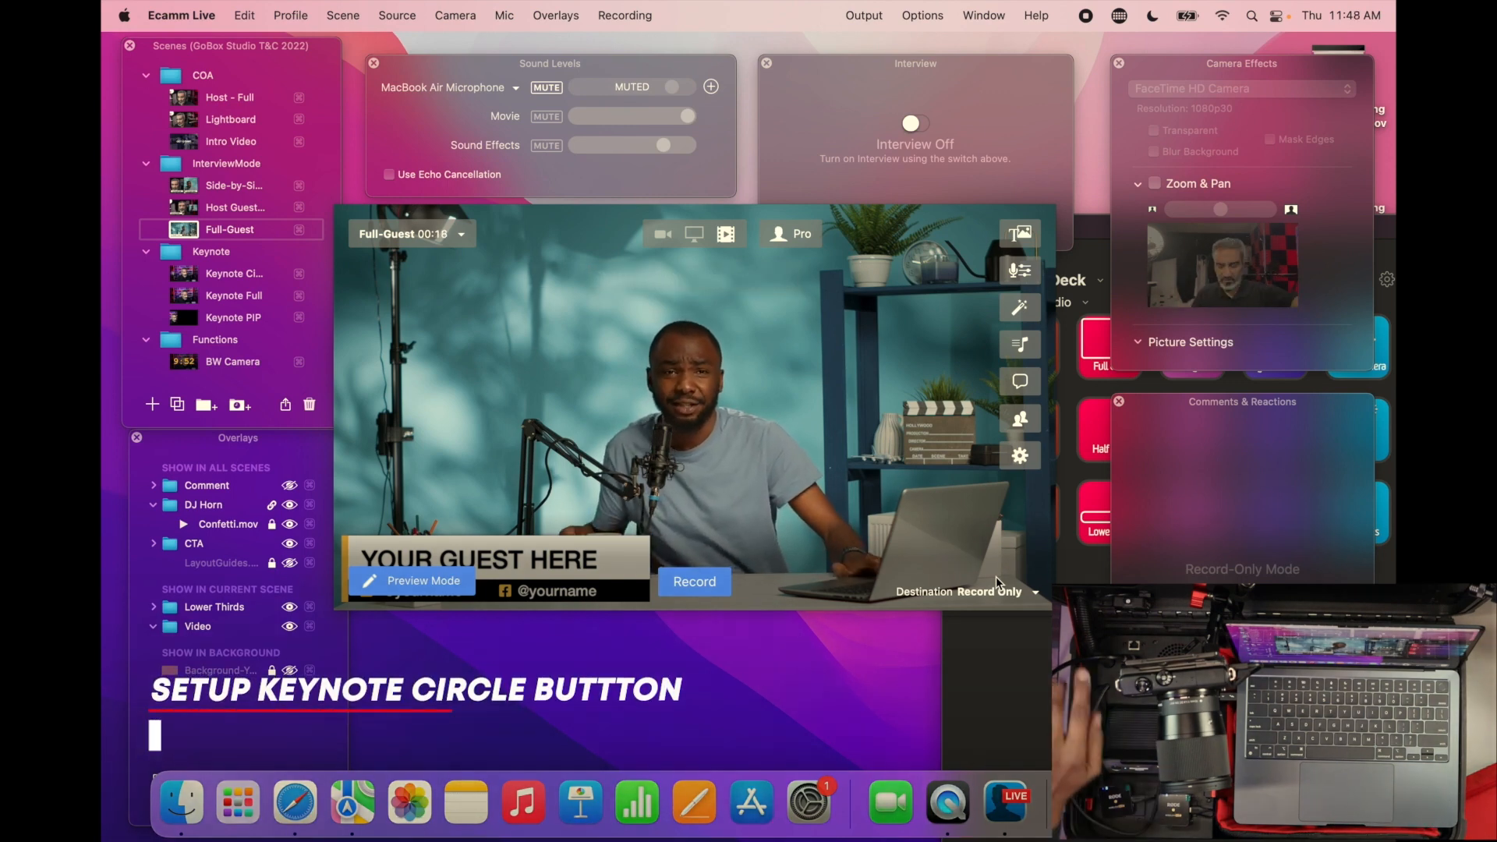
In the Keynote Circle scene, set the circular overlay's camera to Cam Link 4K
{"action": "key", "text": "super+Down"}
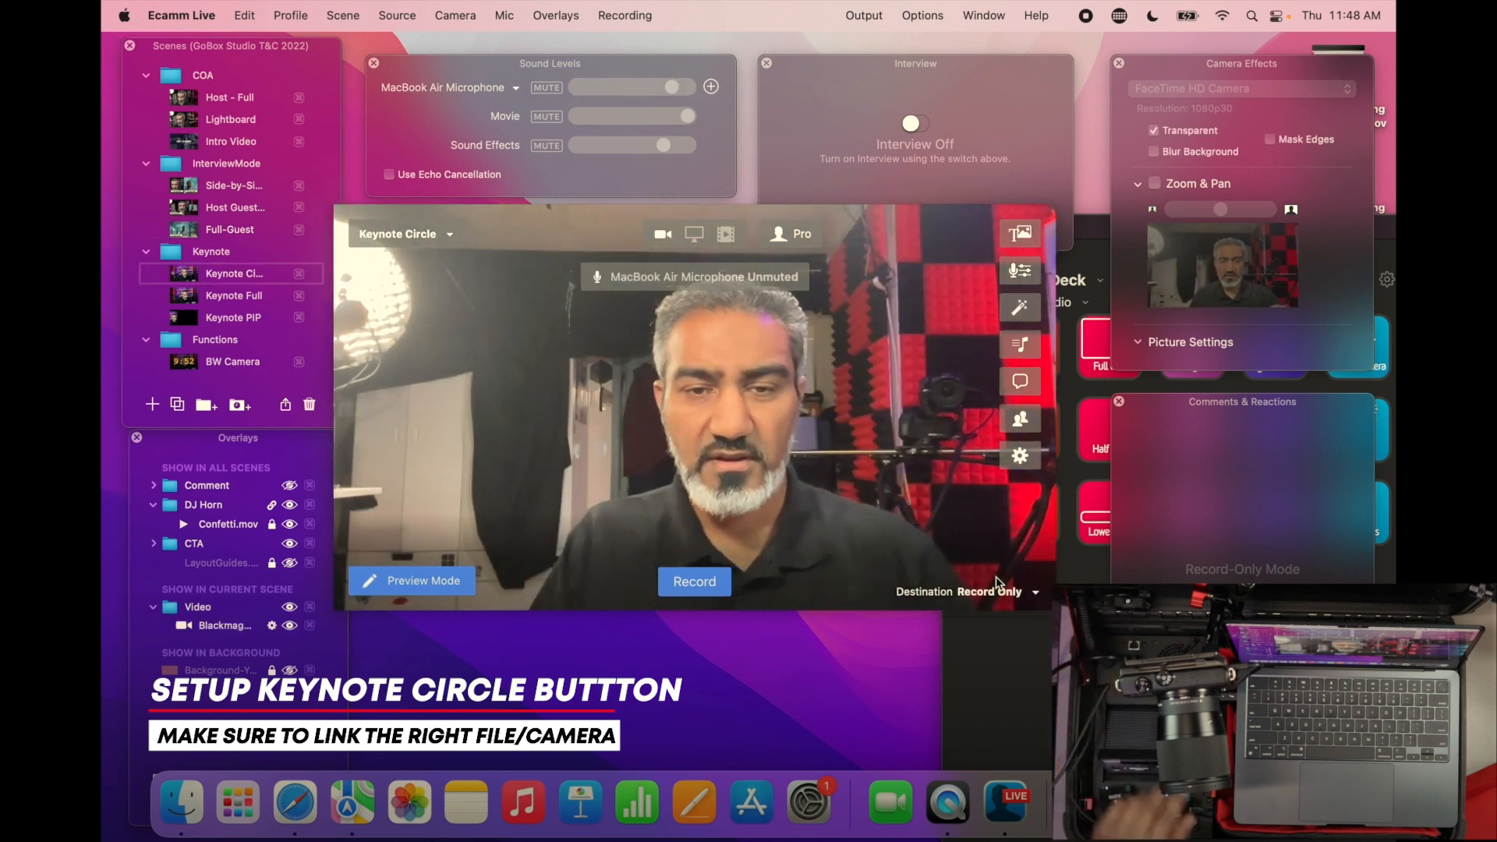
{"action": "mouse_move", "coordinate": [793, 552]}
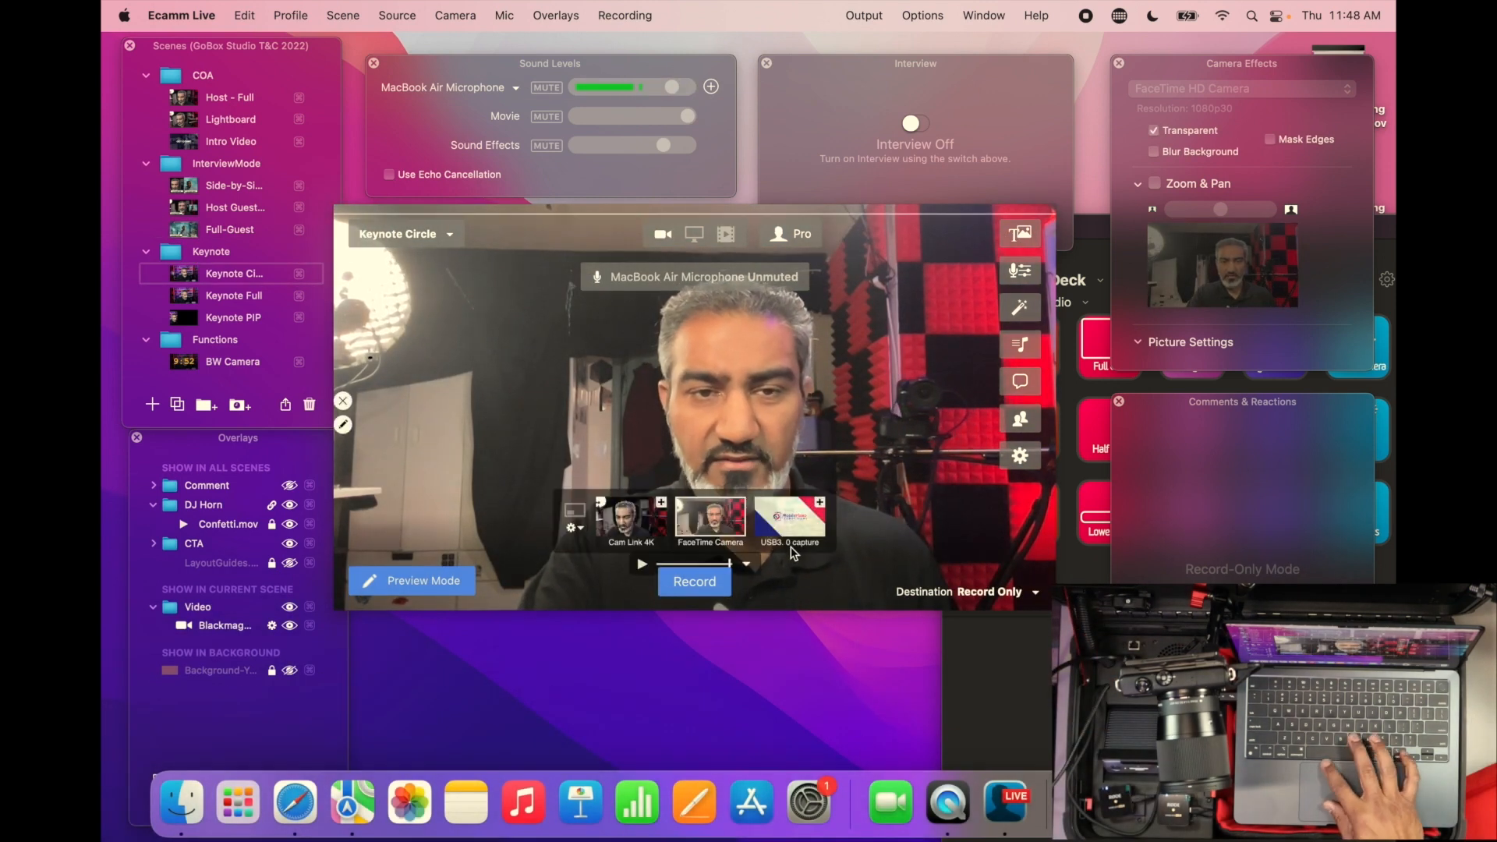
{"action": "left_click", "coordinate": [347, 428]}
{"action": "left_click", "coordinate": [489, 378]}
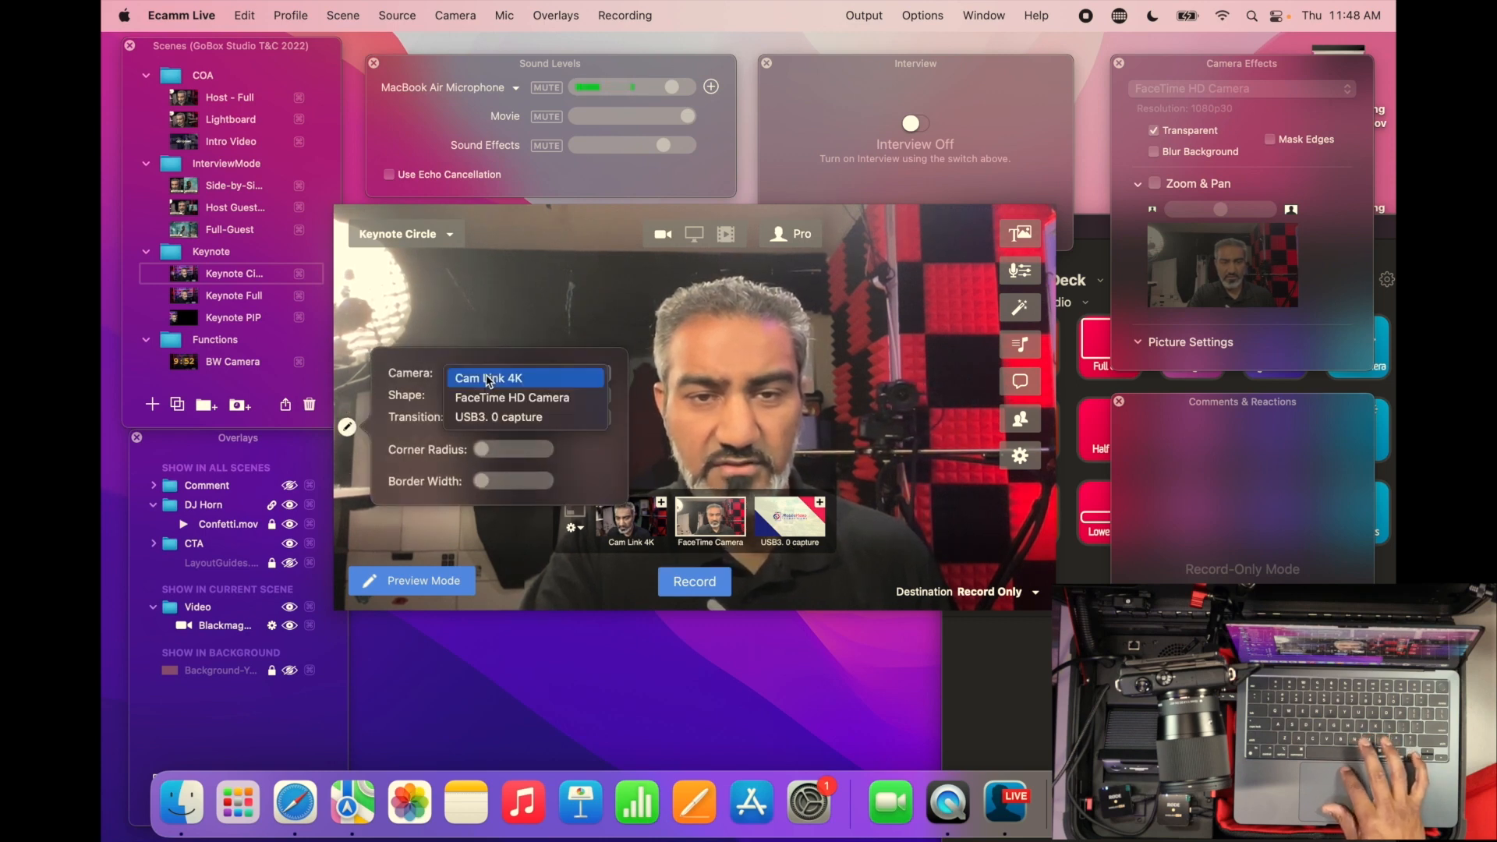
{"action": "left_click", "coordinate": [489, 379]}
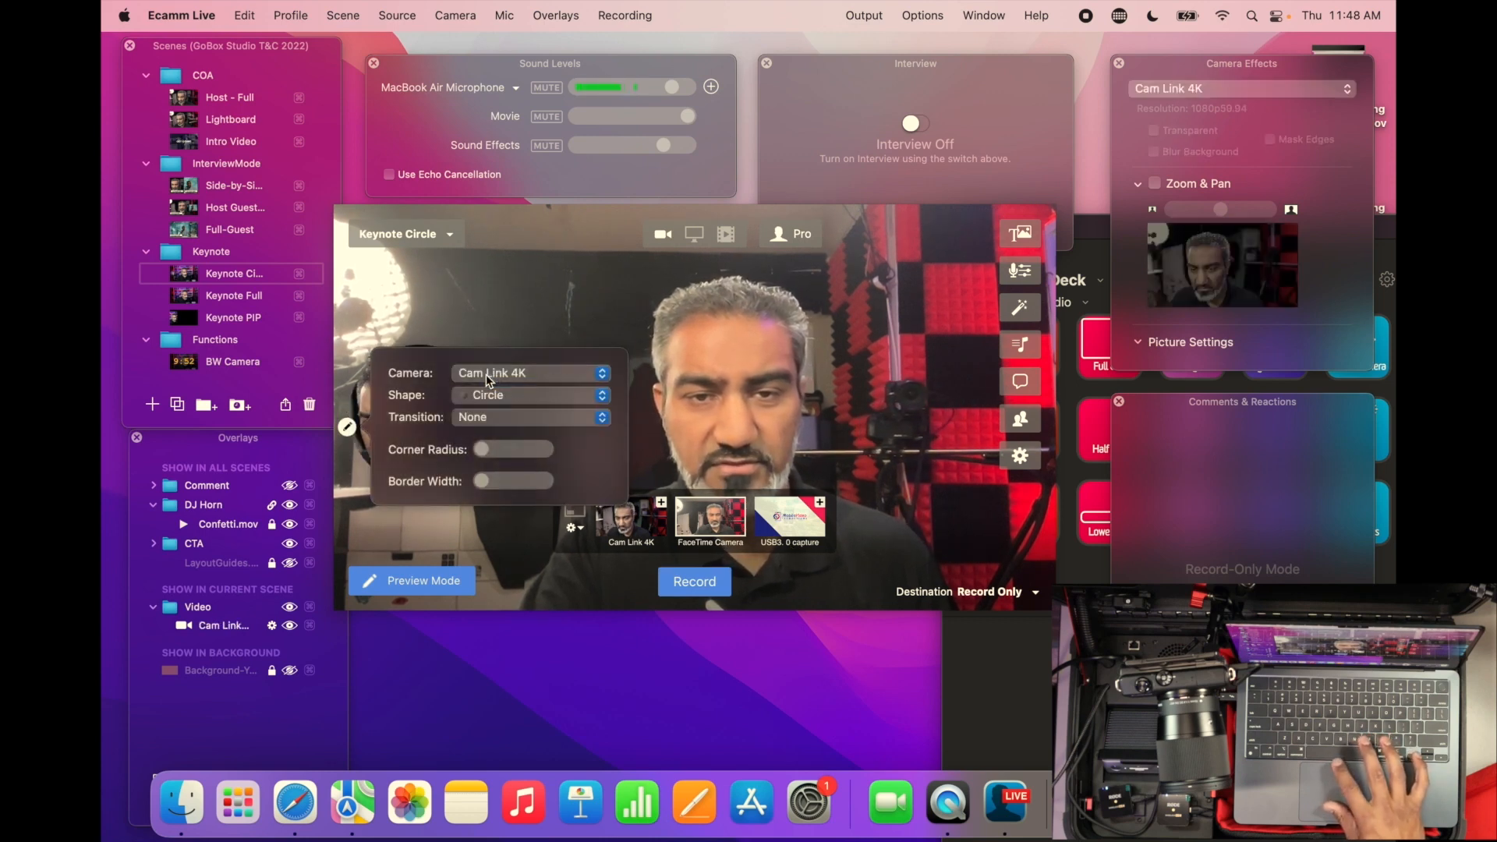
{"action": "left_click", "coordinate": [592, 331]}
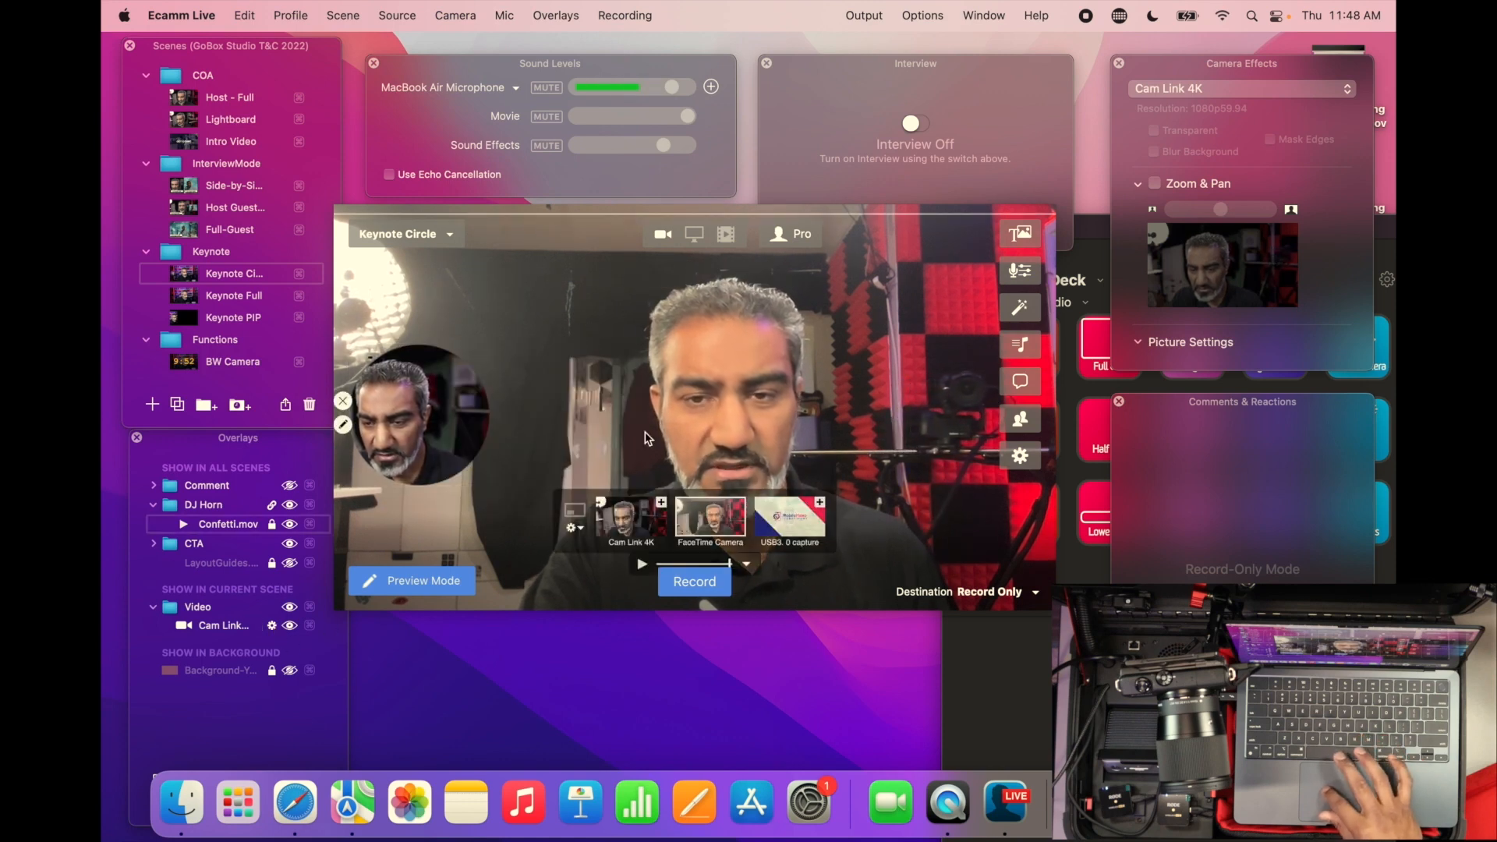
Use USB3. 0 capture as the Keynote Circle scene's main camera and move the host circle lower, off the slide's heading box
{"action": "left_click", "coordinate": [811, 516]}
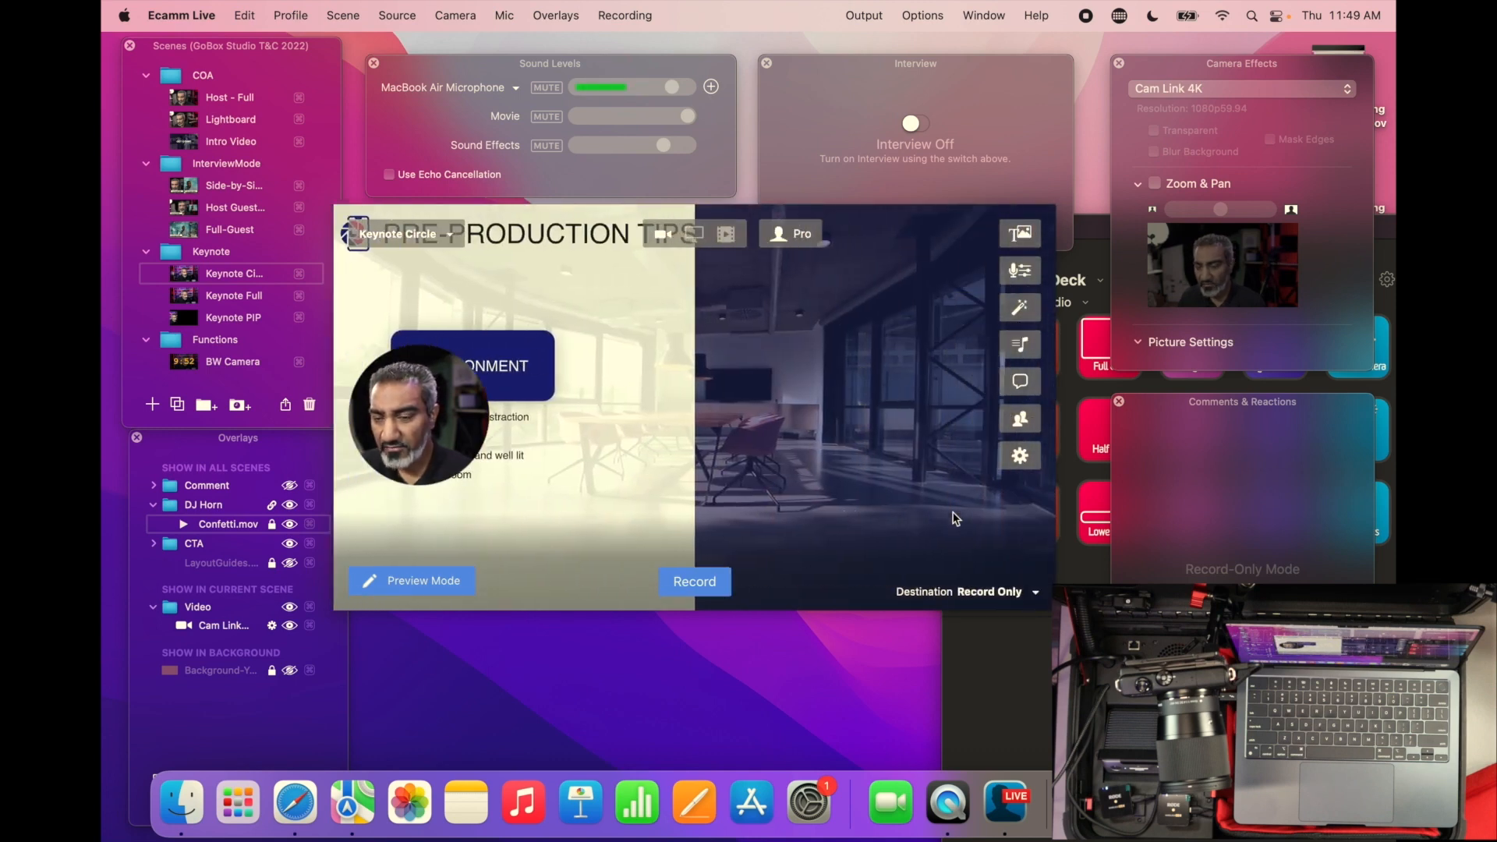
{"action": "left_click_drag", "start_coordinate": [441, 381], "coordinate": [444, 466]}
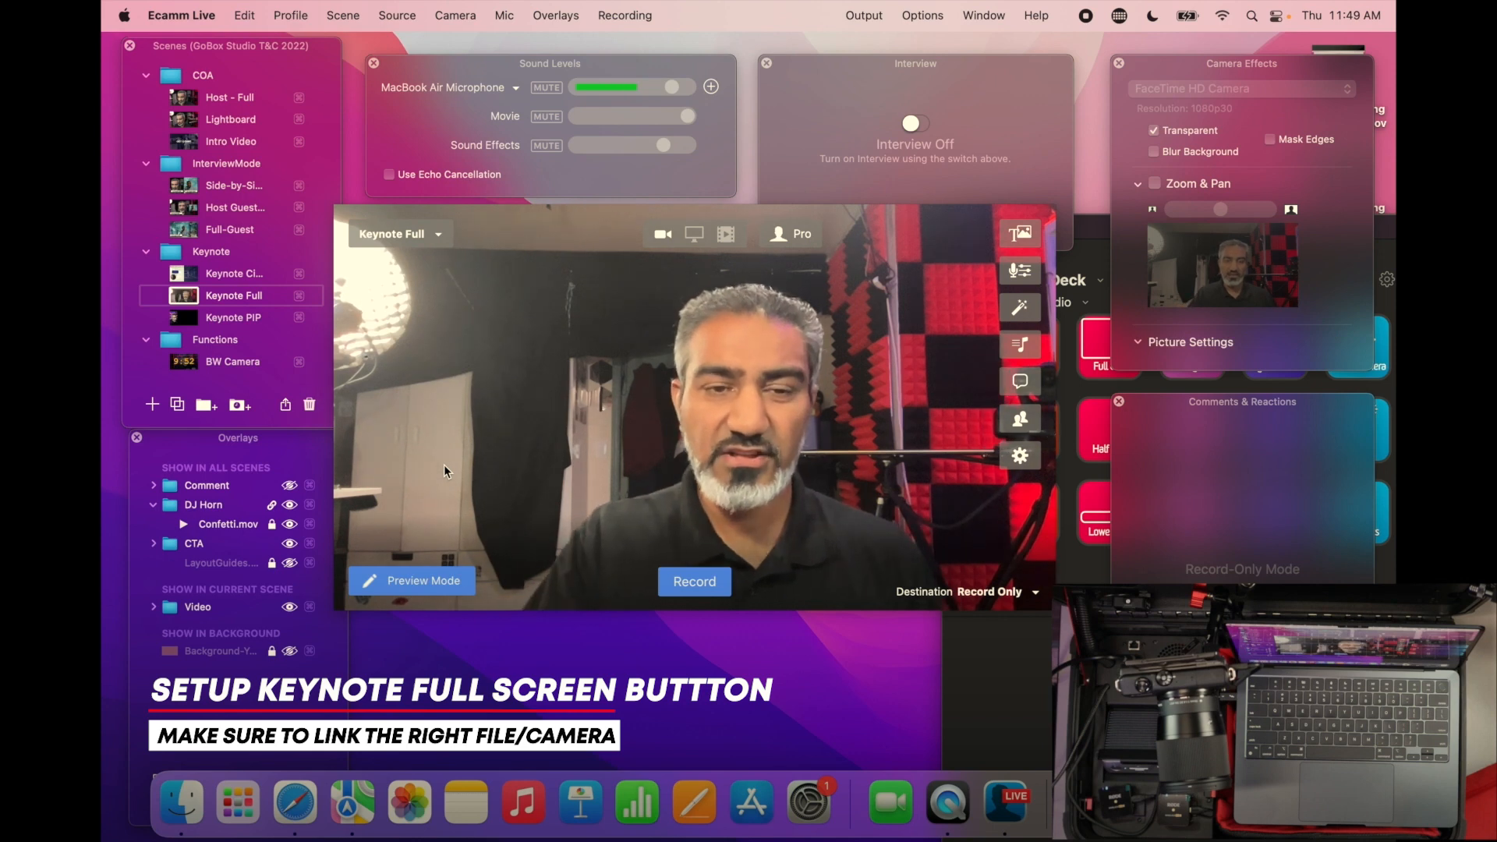
Set the Keynote Full scene's main camera to USB3. 0 capture
{"action": "mouse_move", "coordinate": [780, 535]}
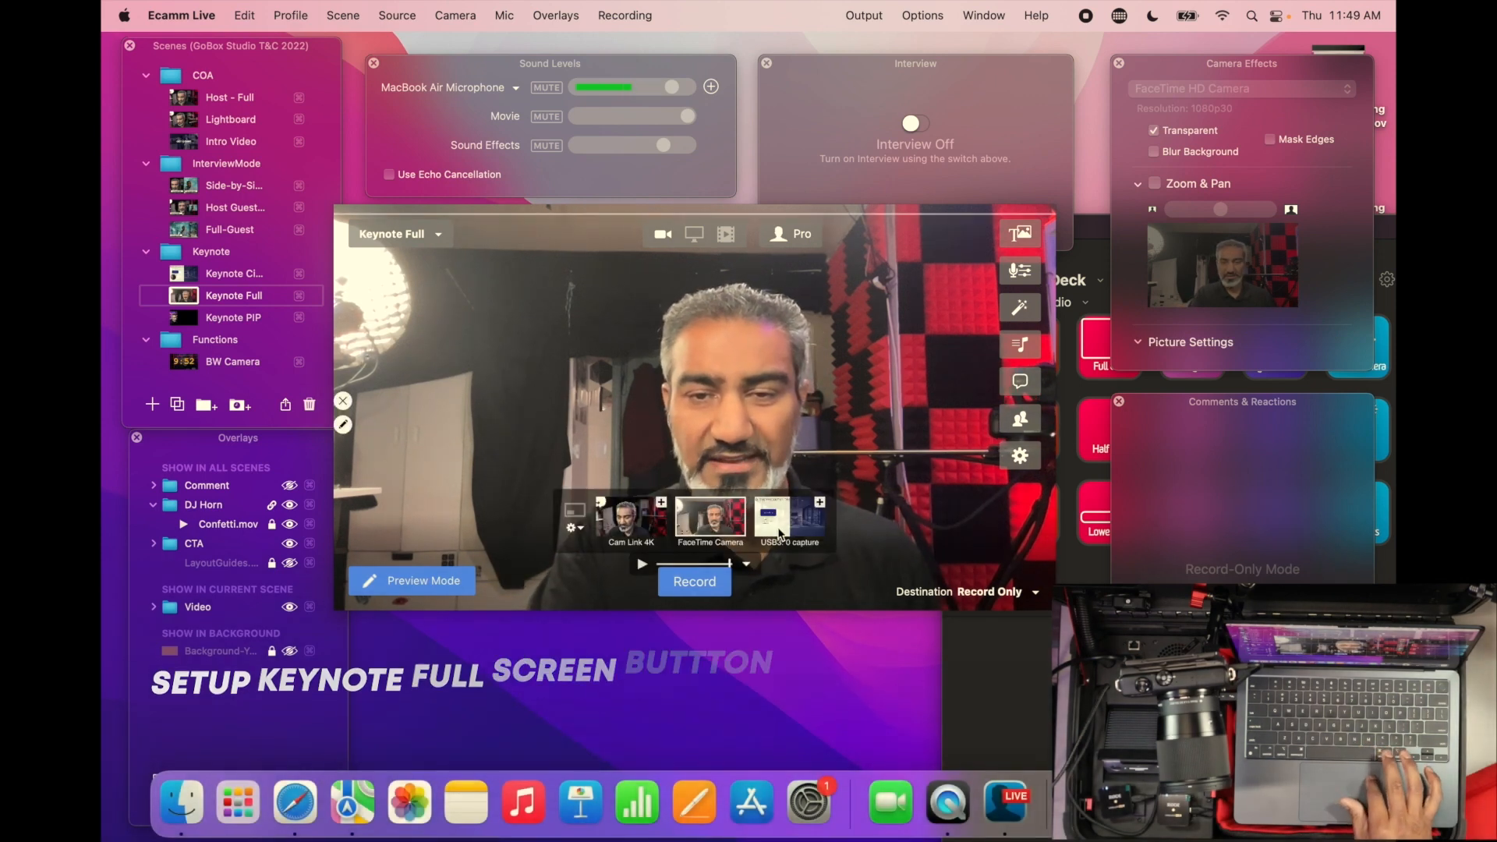
{"action": "left_click", "coordinate": [780, 535]}
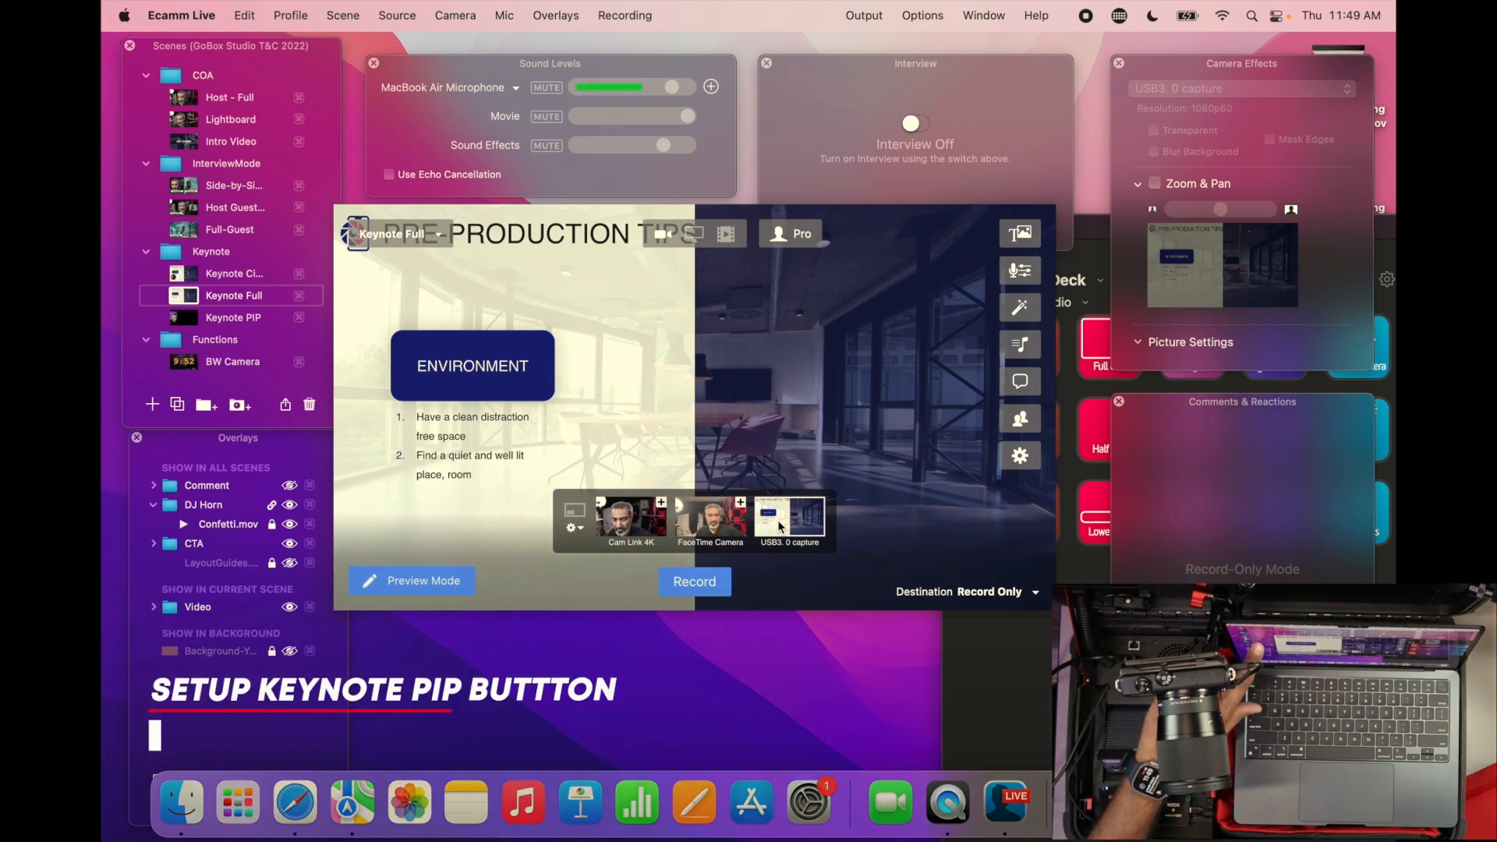
In the Keynote PIP scene, set the wide overlay's camera to USB3. 0 capture and the tall overlay's camera to Cam Link 4K
{"action": "key", "text": "Down"}
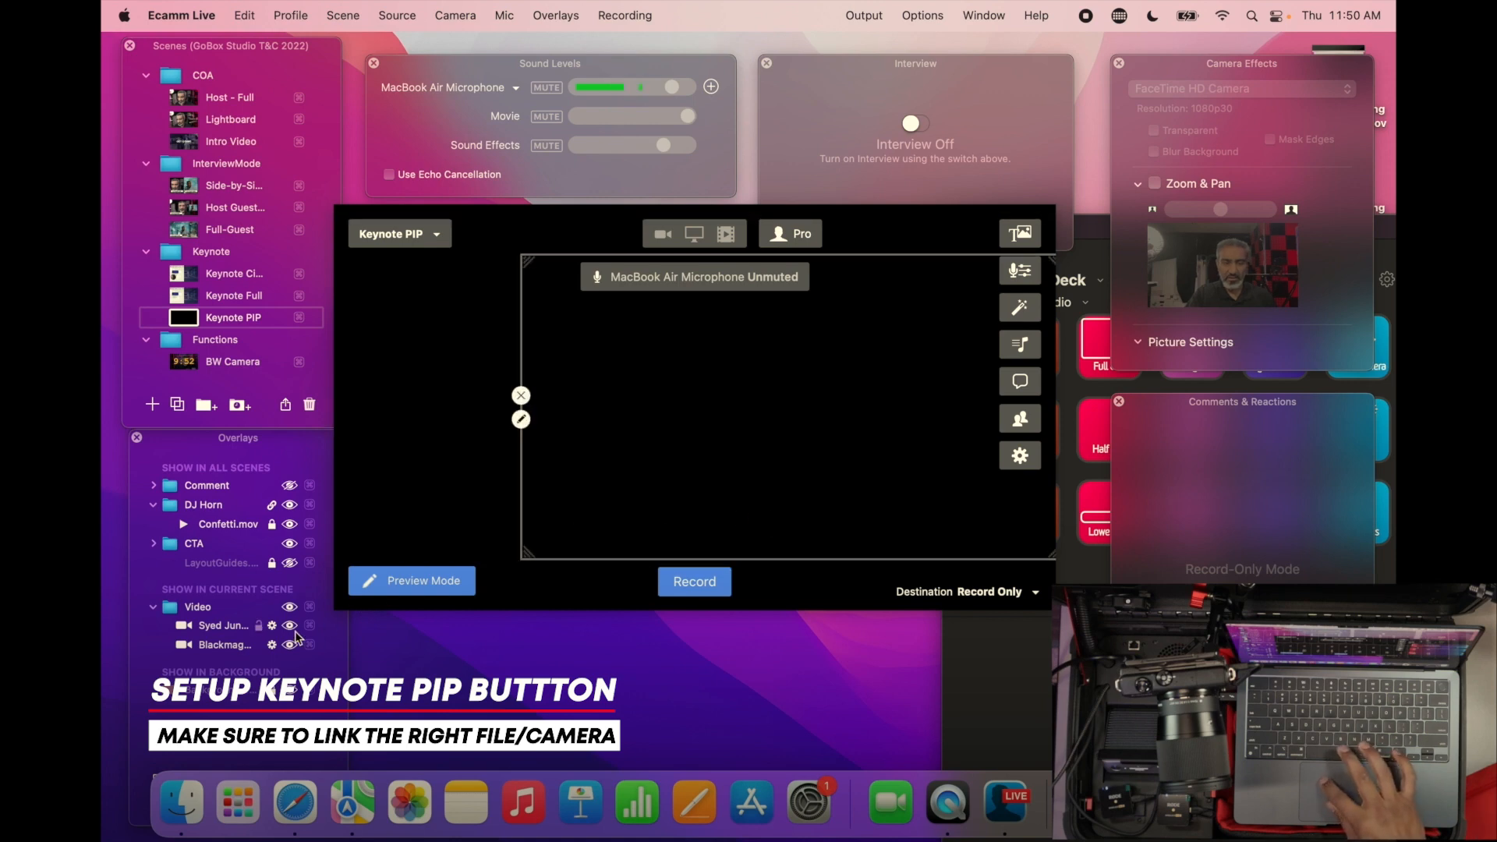
{"action": "left_click", "coordinate": [273, 626]}
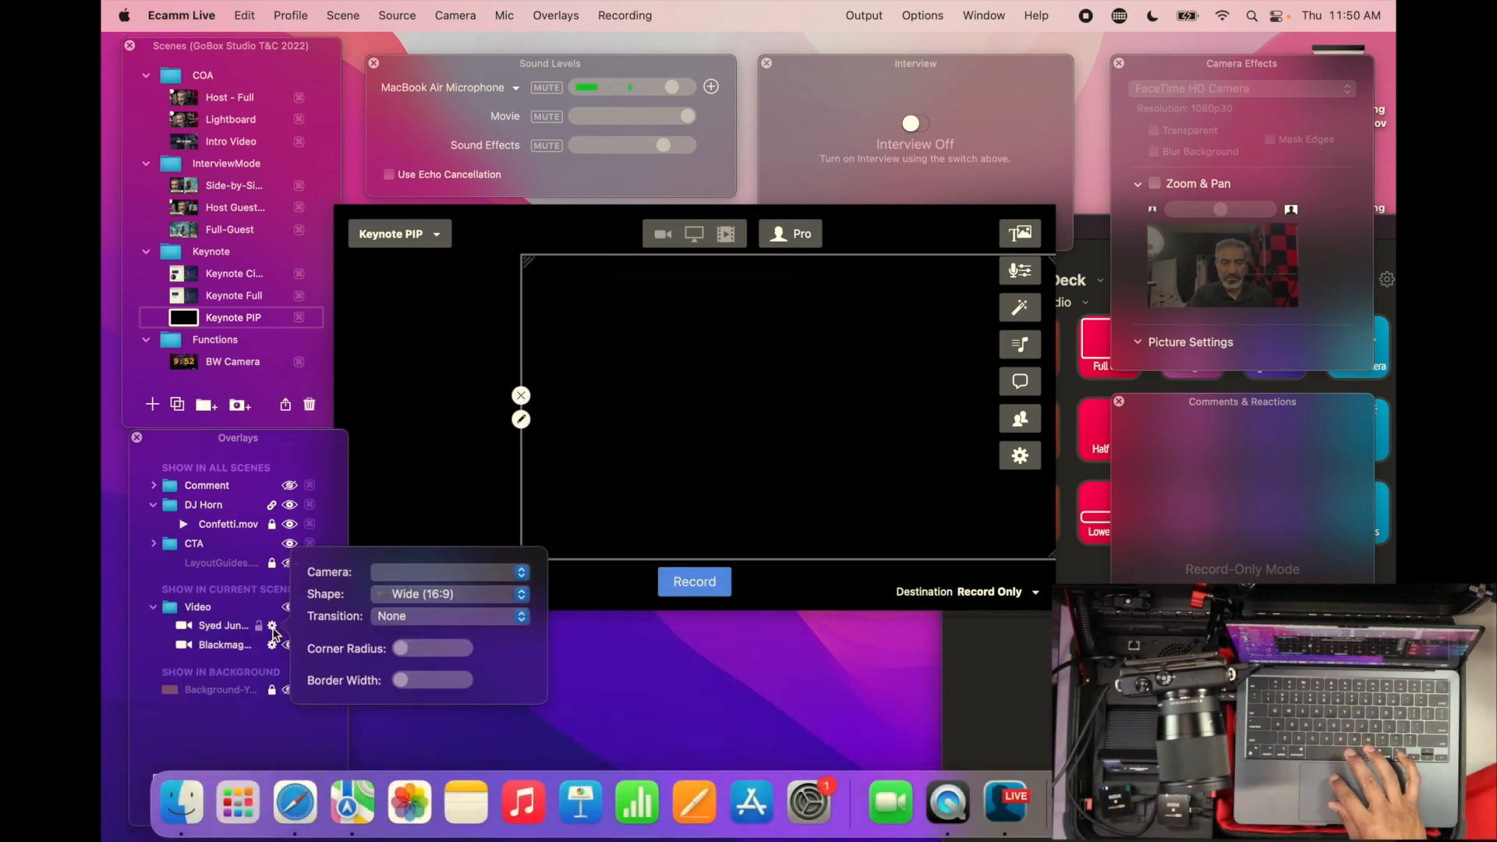
{"action": "left_click", "coordinate": [427, 575]}
{"action": "left_click", "coordinate": [427, 577]}
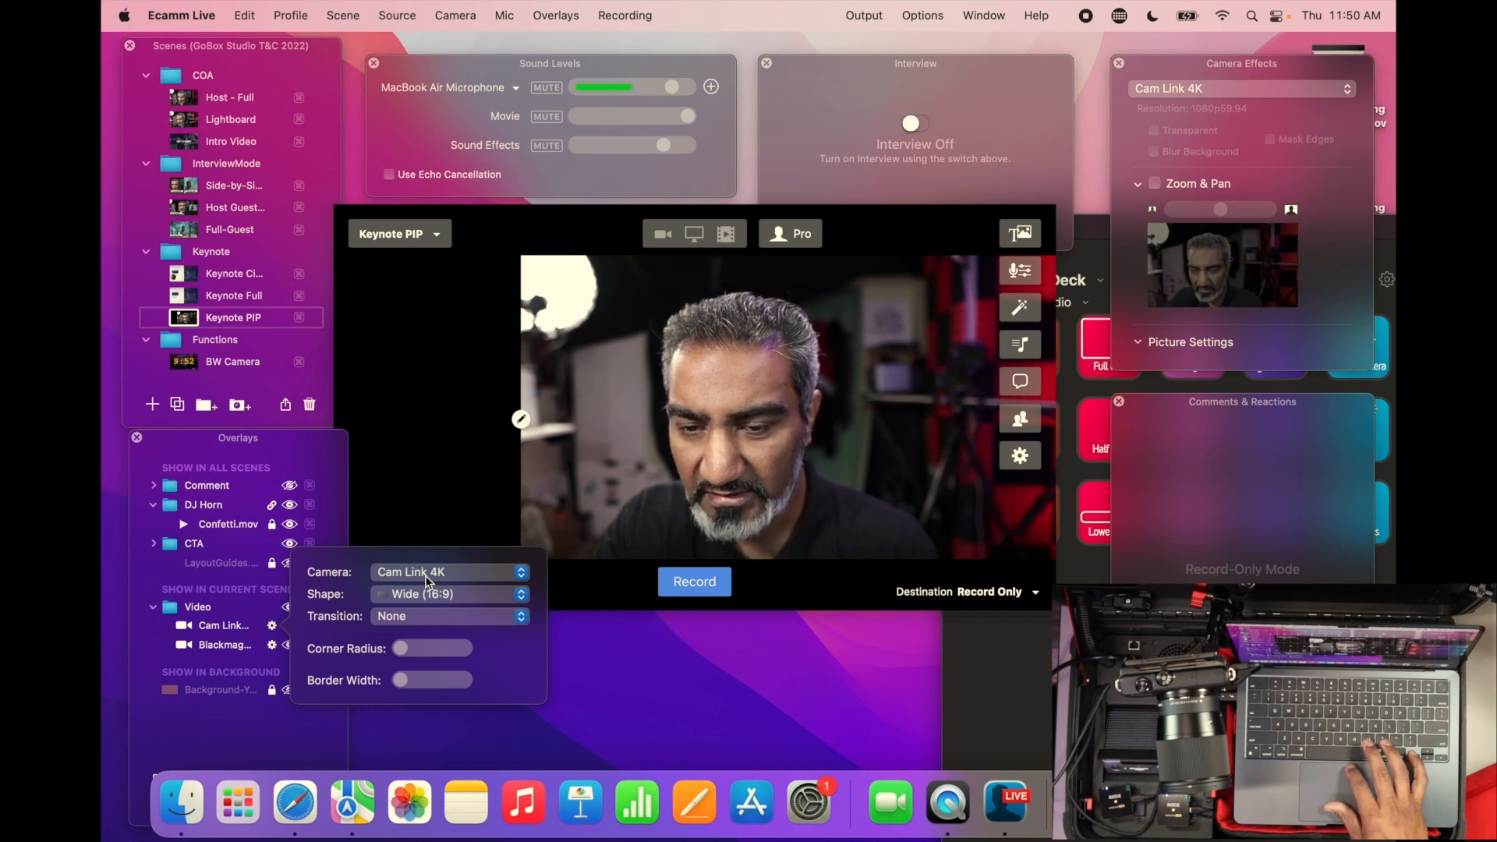
{"action": "left_click", "coordinate": [428, 581]}
{"action": "left_click", "coordinate": [426, 614]}
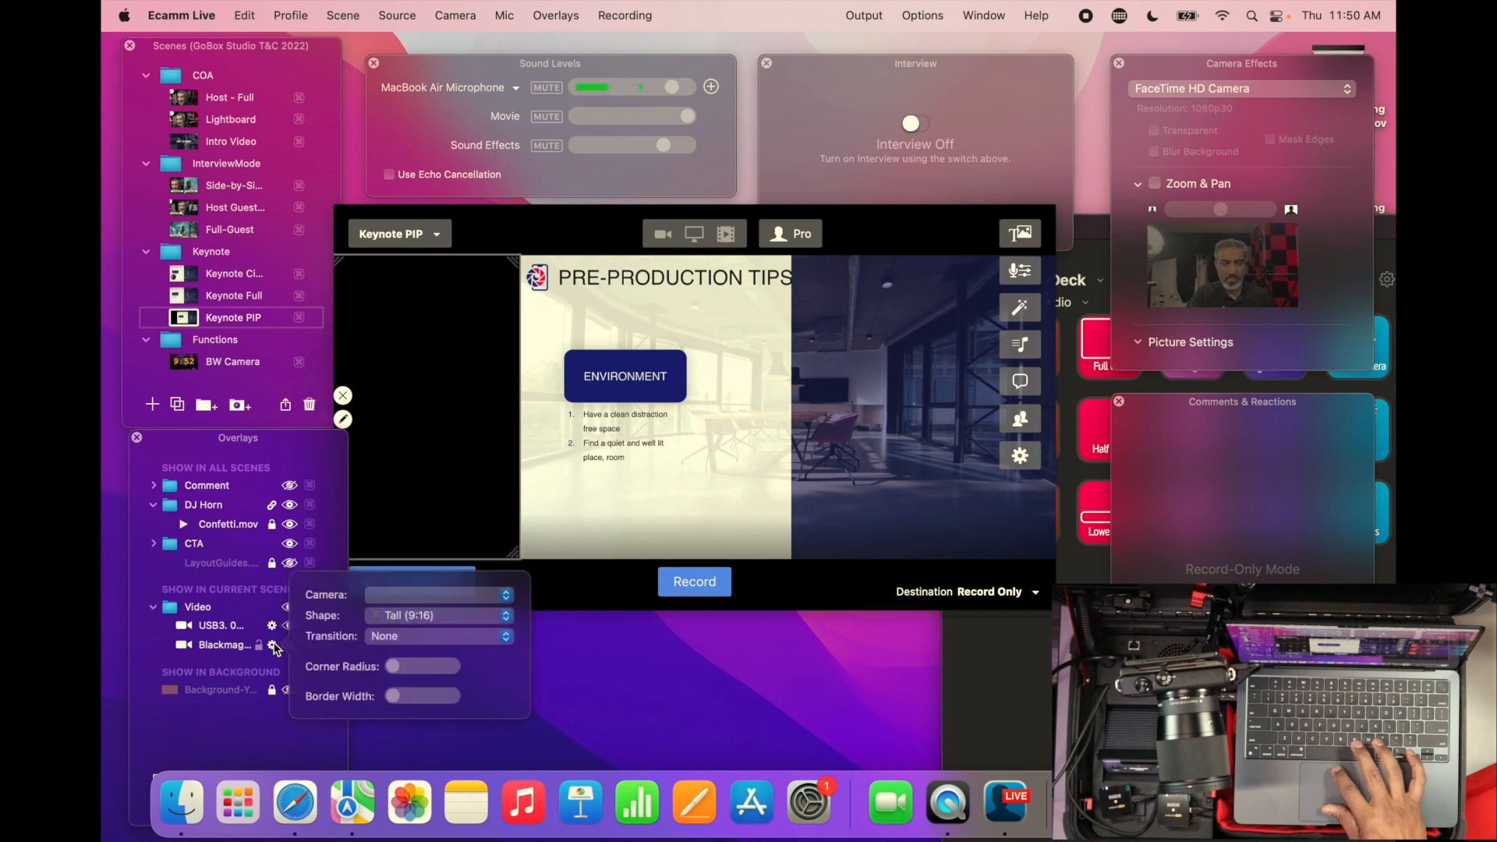
{"action": "left_click", "coordinate": [388, 595]}
{"action": "left_click", "coordinate": [388, 594]}
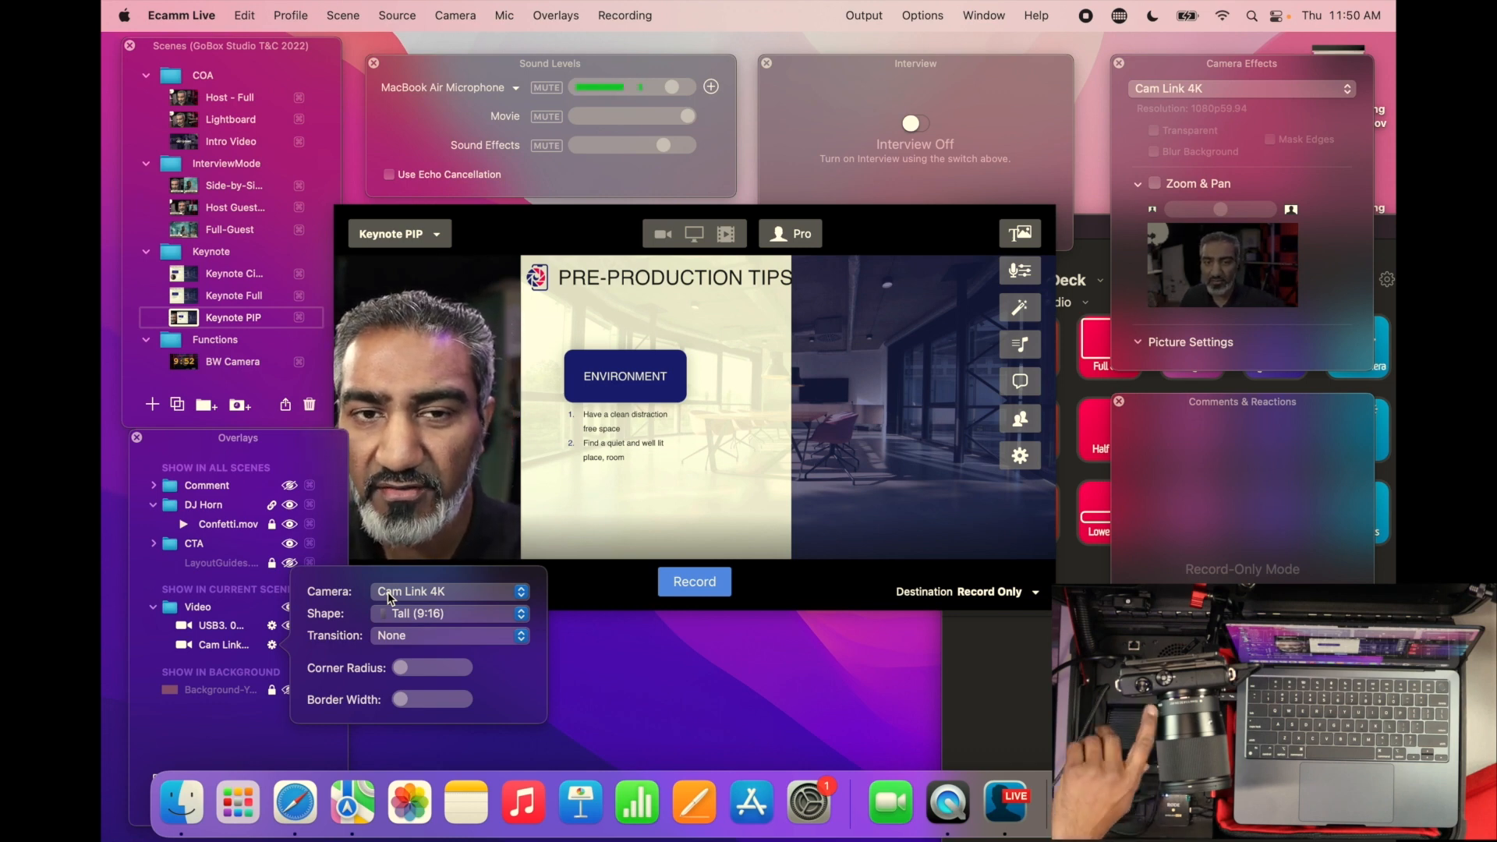
Preview the BW Camera scene and check the half-screen CTA over the Host - Full, Lightboard and Side-by-Side-Guest scenes, ending on Host - Full
{"action": "key", "text": "Down"}
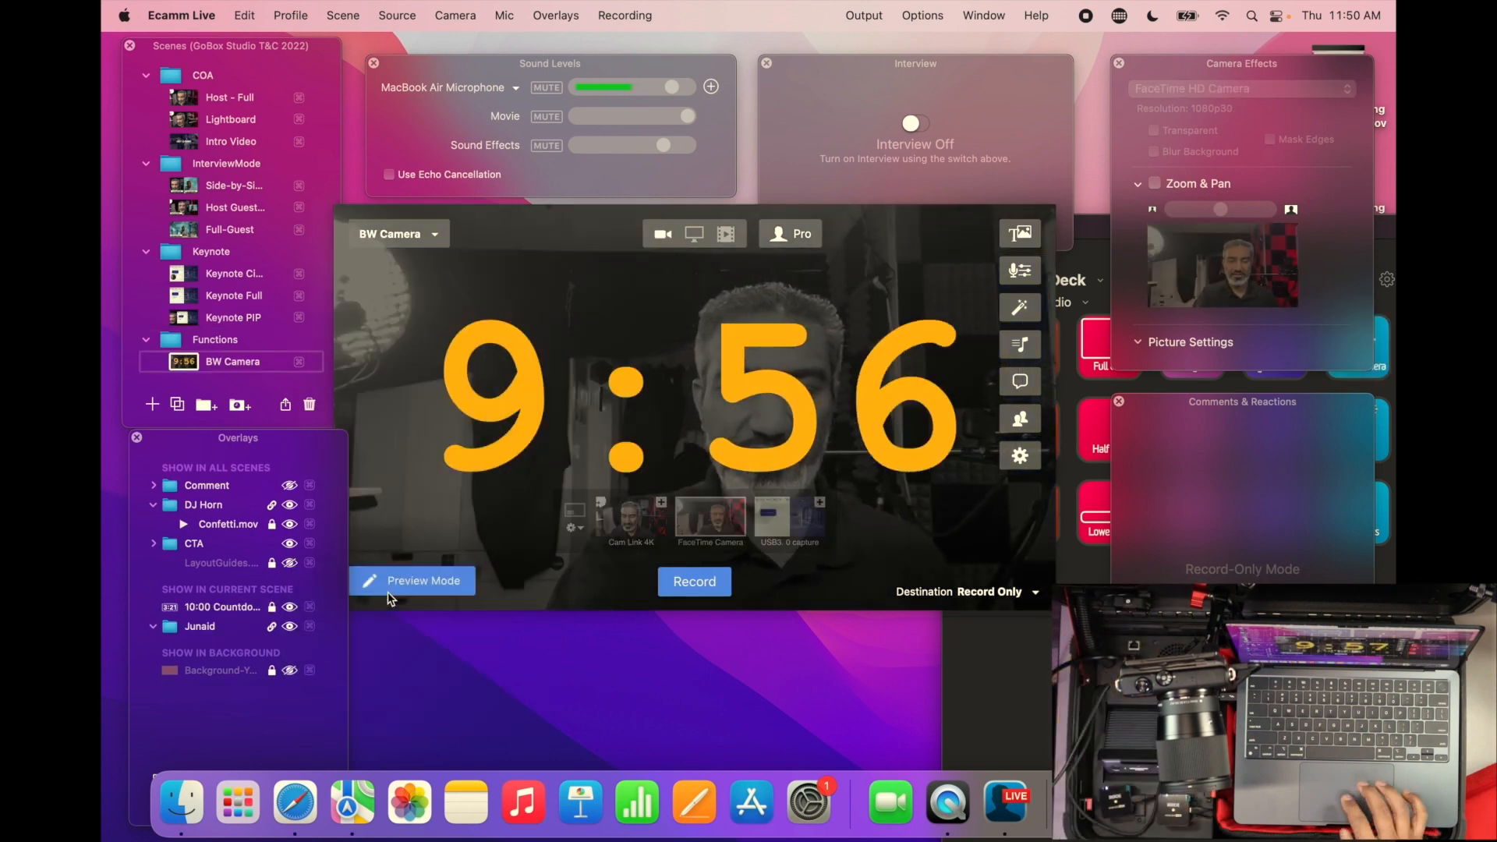
{"action": "key", "text": "1"}
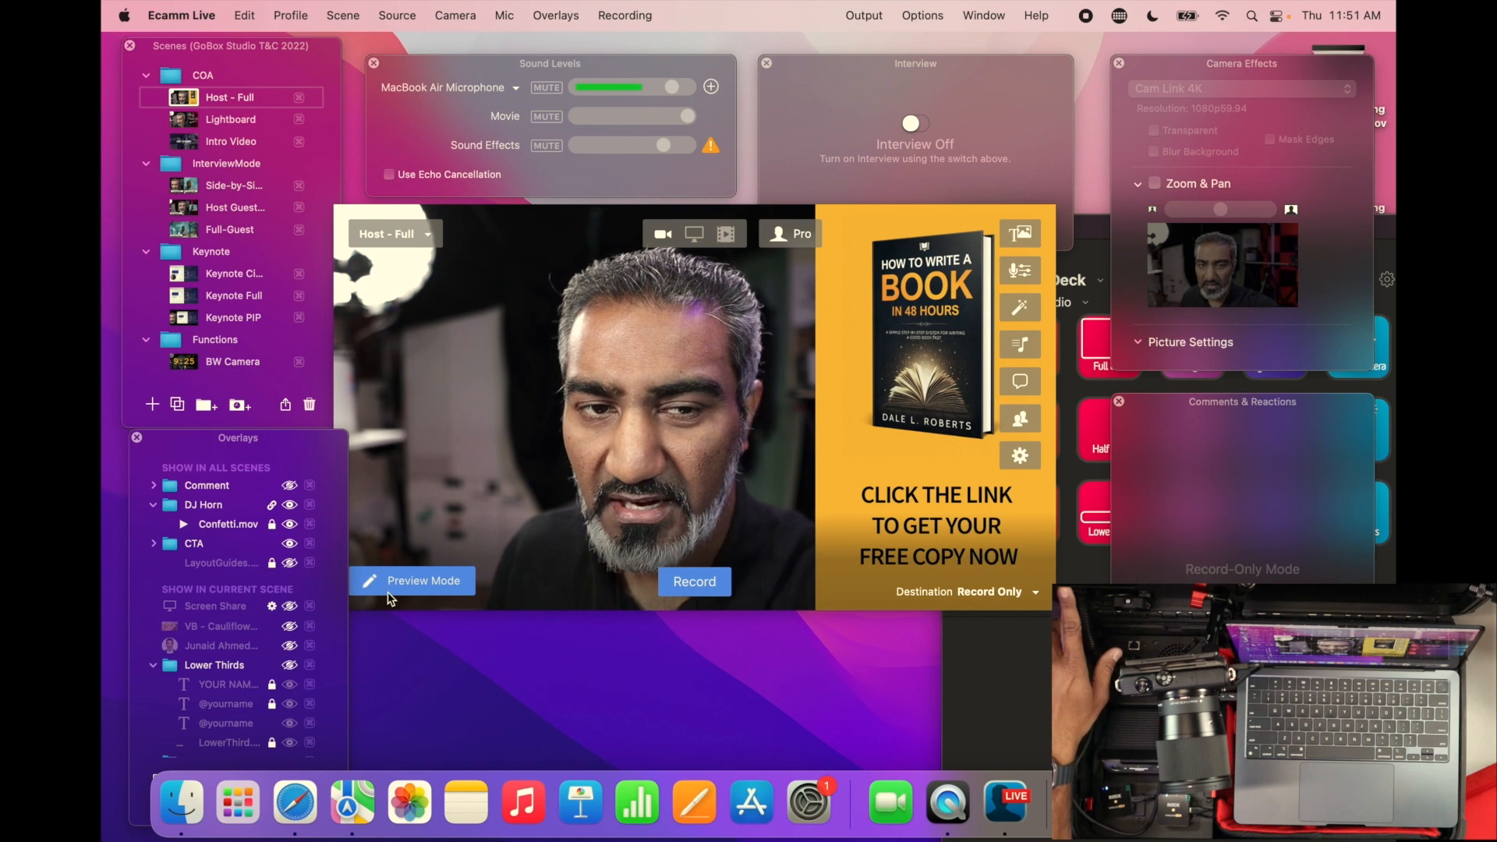
{"action": "key", "text": "Down"}
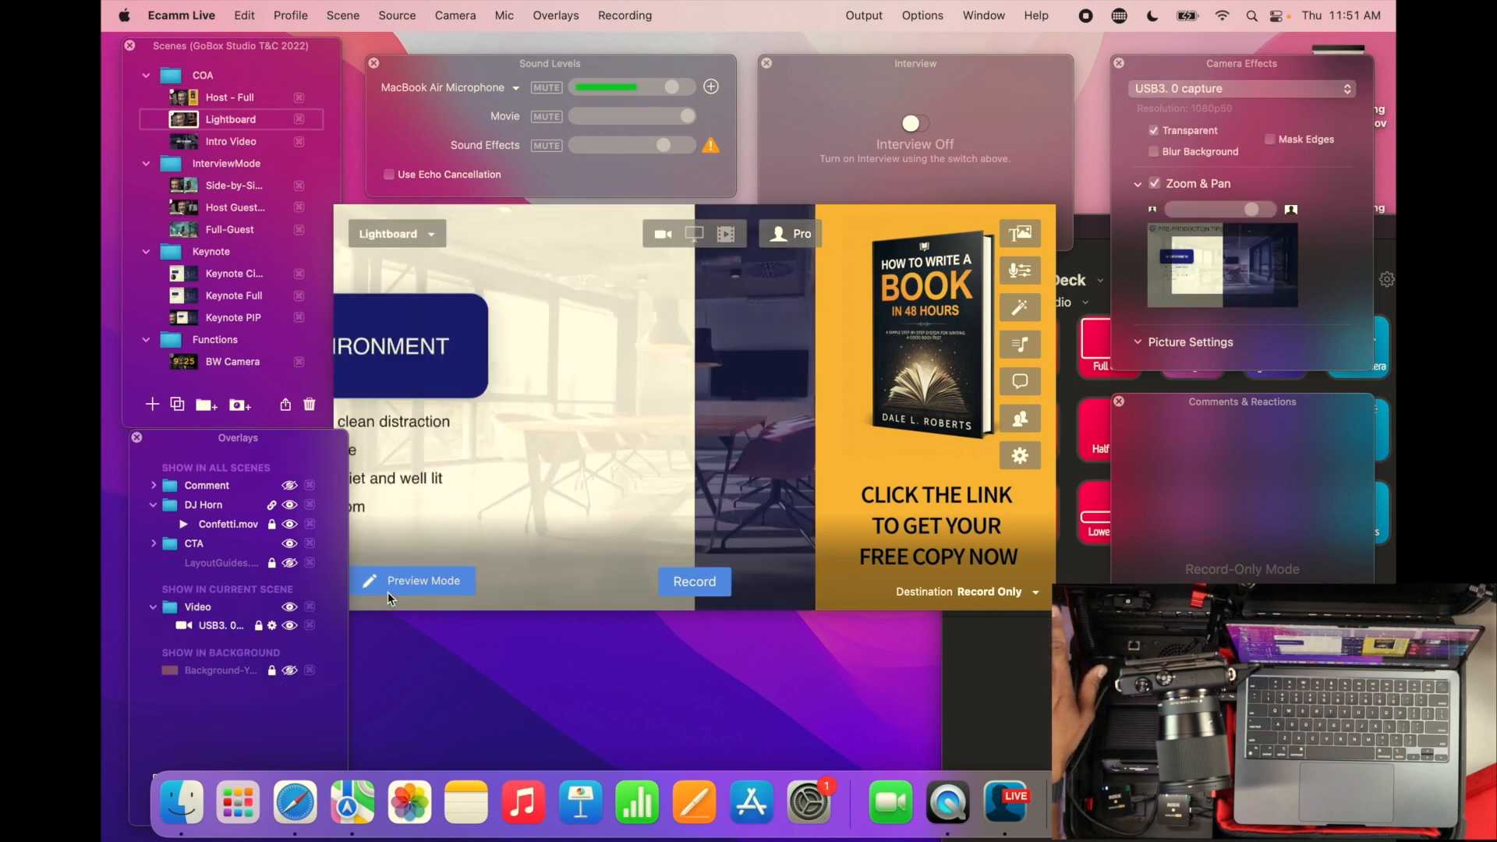
{"action": "key", "text": "Down"}
{"action": "key", "text": "Down"}
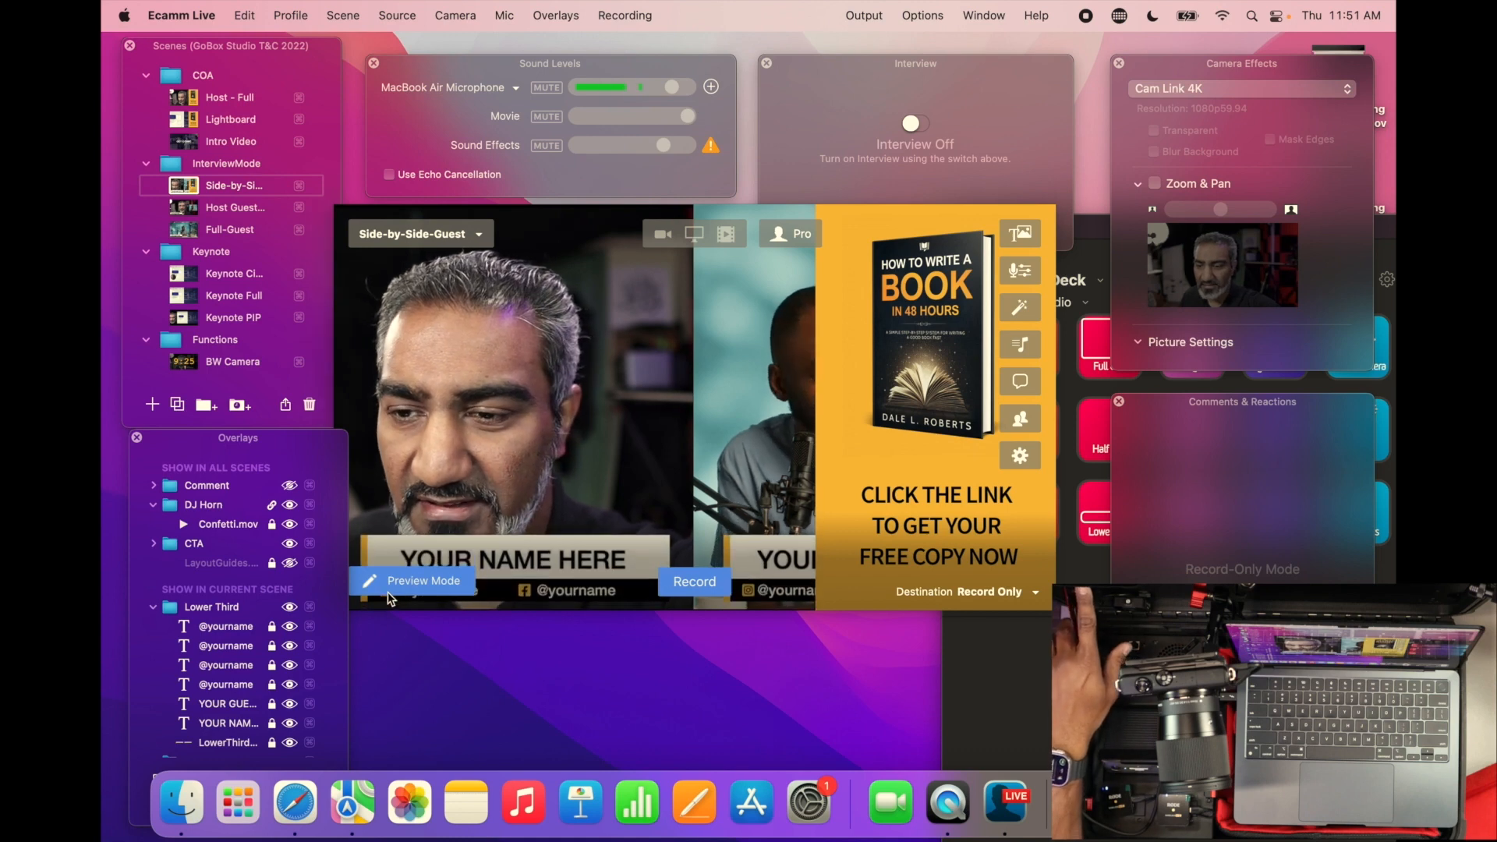
{"action": "key", "text": "Up"}
{"action": "key", "text": "Up"}
{"action": "key", "text": "Up"}
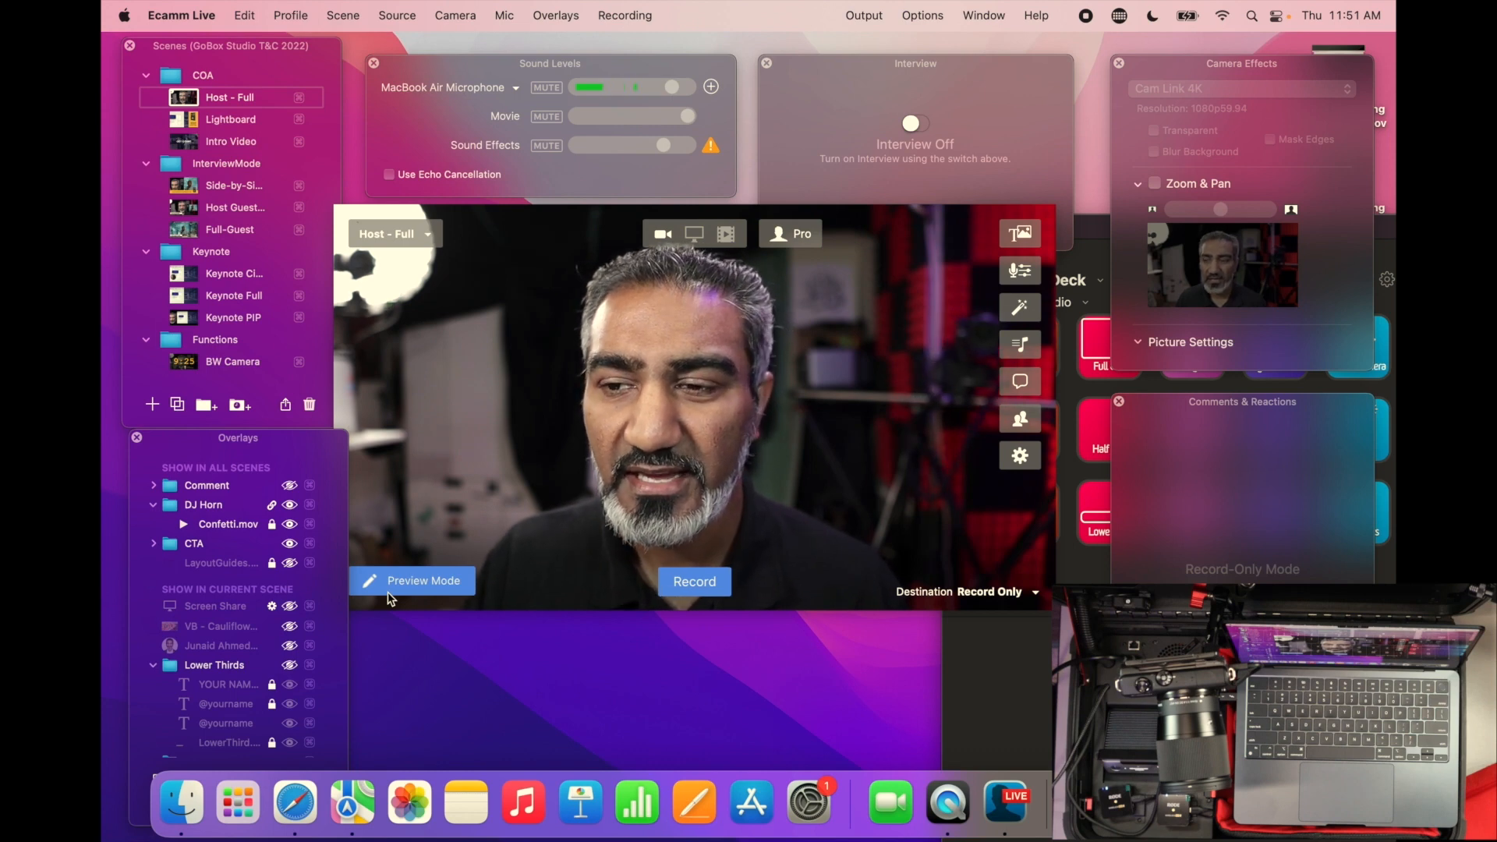
Switch to the Stream Deck app and move its window up beside the host preview so the GoBox Studio keys are in view
{"action": "left_click", "coordinate": [1106, 290]}
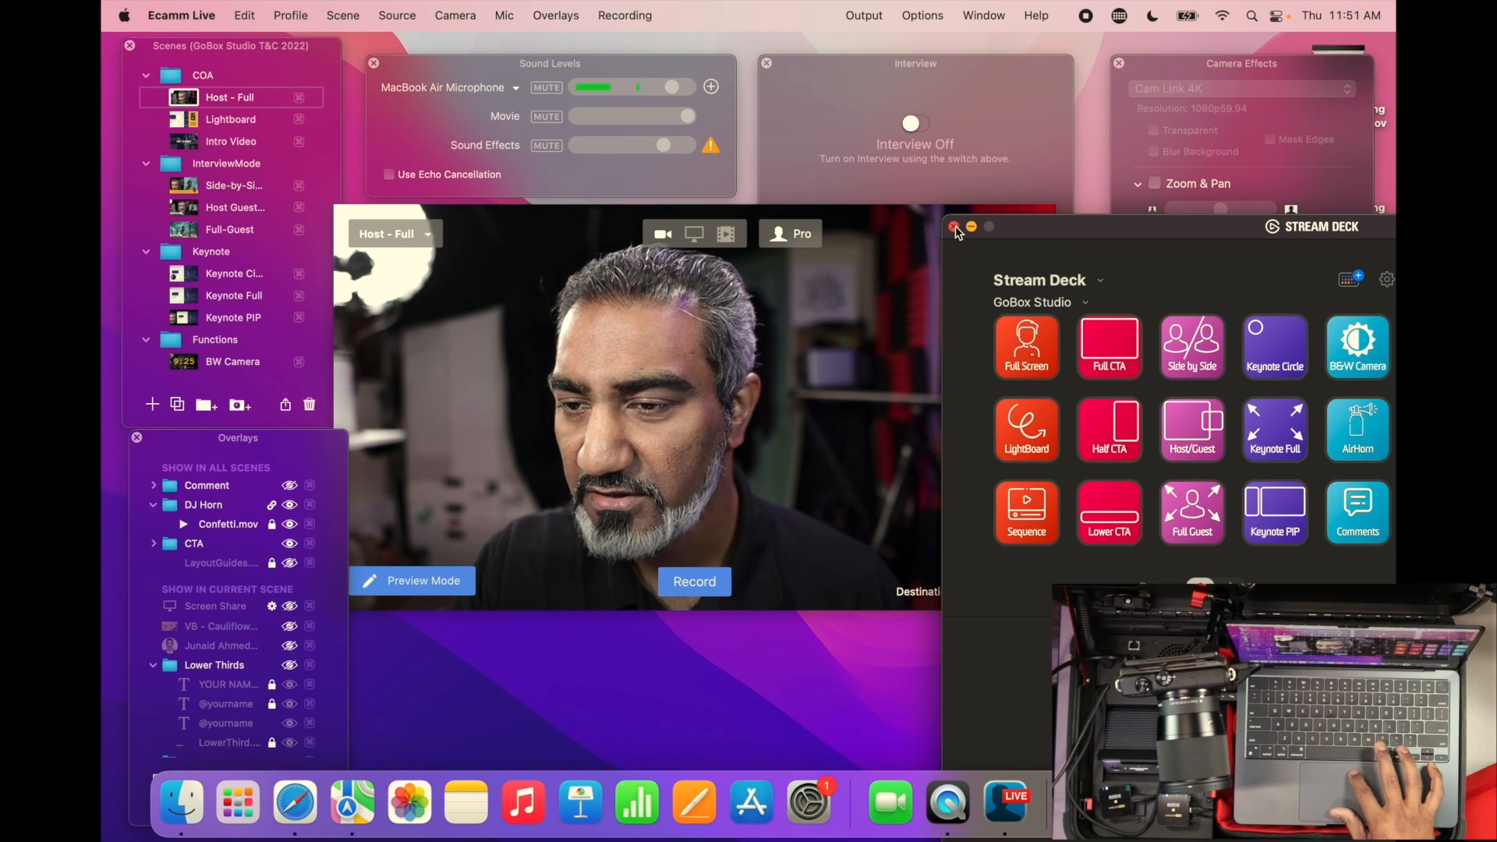
{"action": "left_click_drag", "start_coordinate": [1082, 232], "coordinate": [887, 149]}
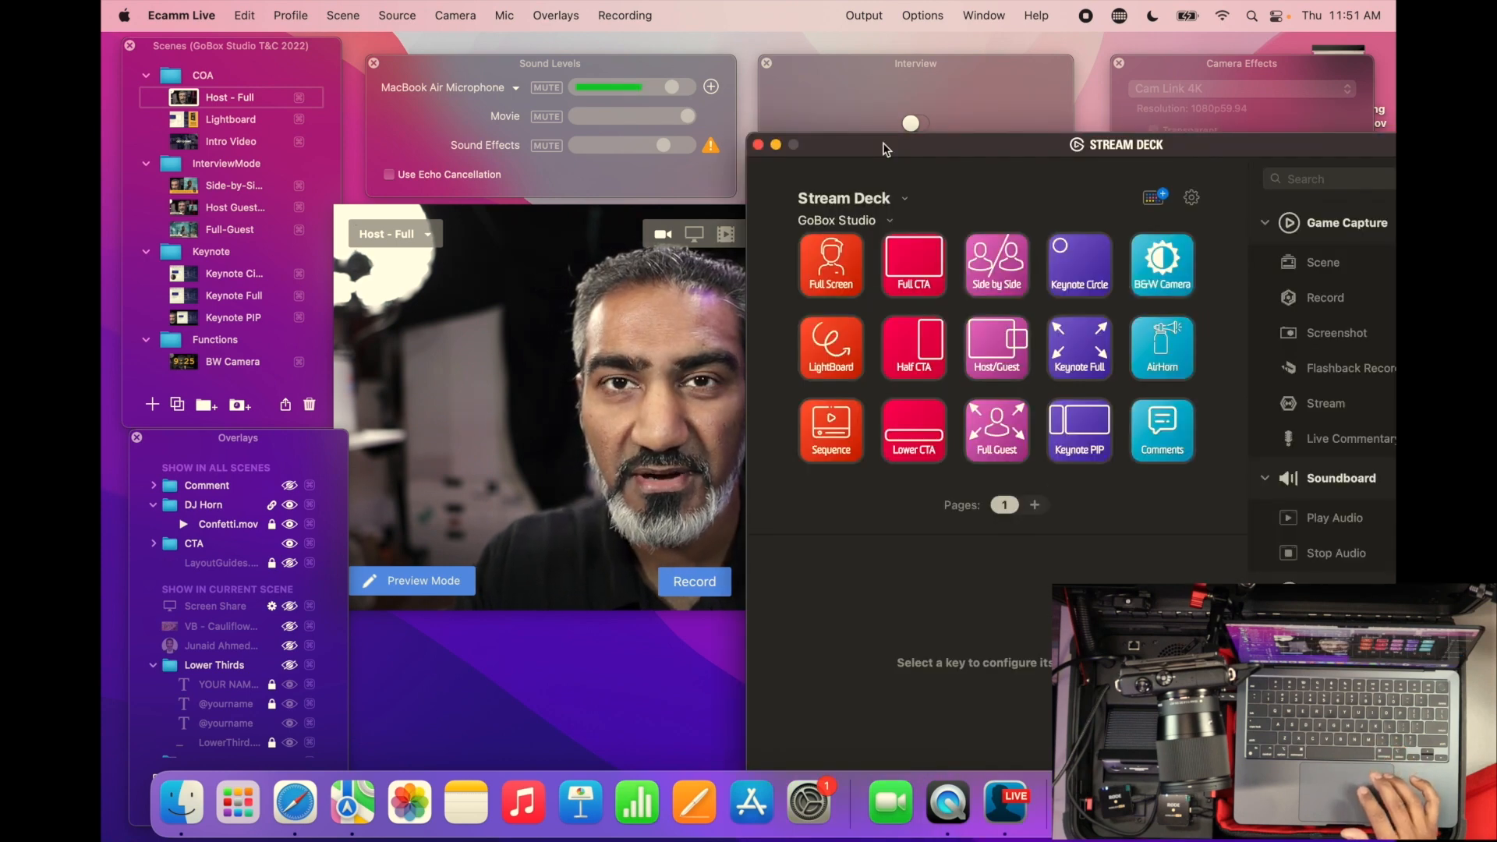